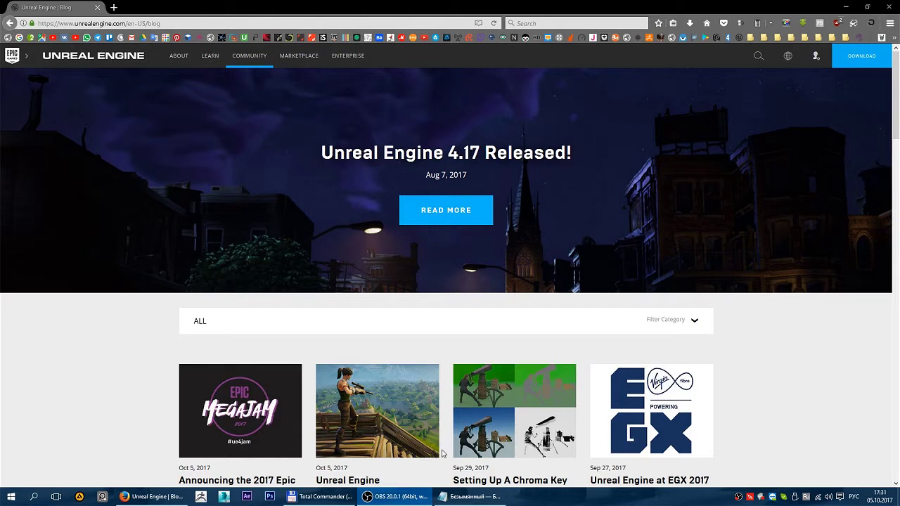
- Select all the text in the Notepad notes holding the site address, then return to the browser
{"action": "left_click", "coordinate": [493, 503]}
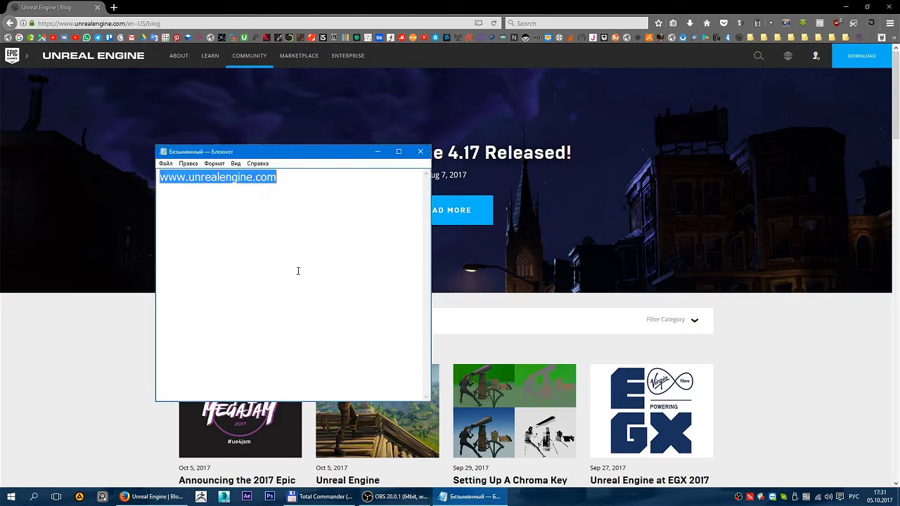
{"action": "left_click", "coordinate": [208, 177]}
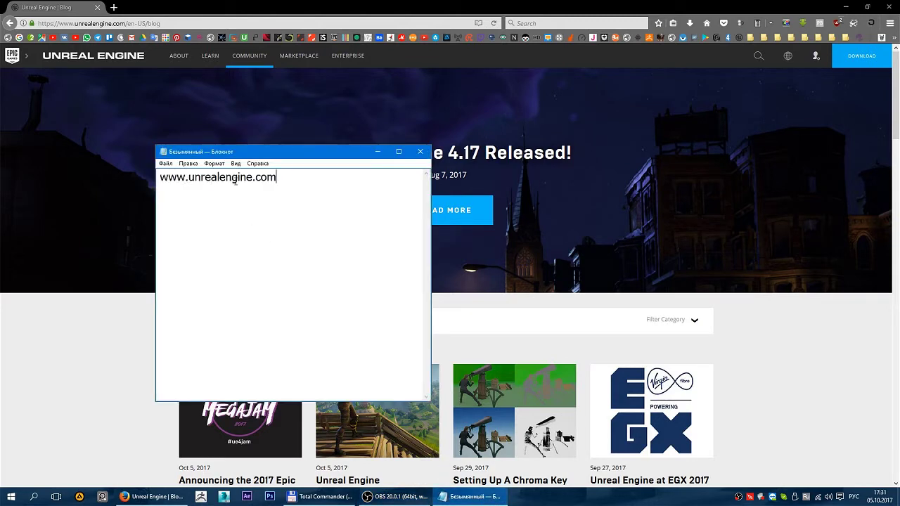
{"action": "key", "text": "ctrl+a"}
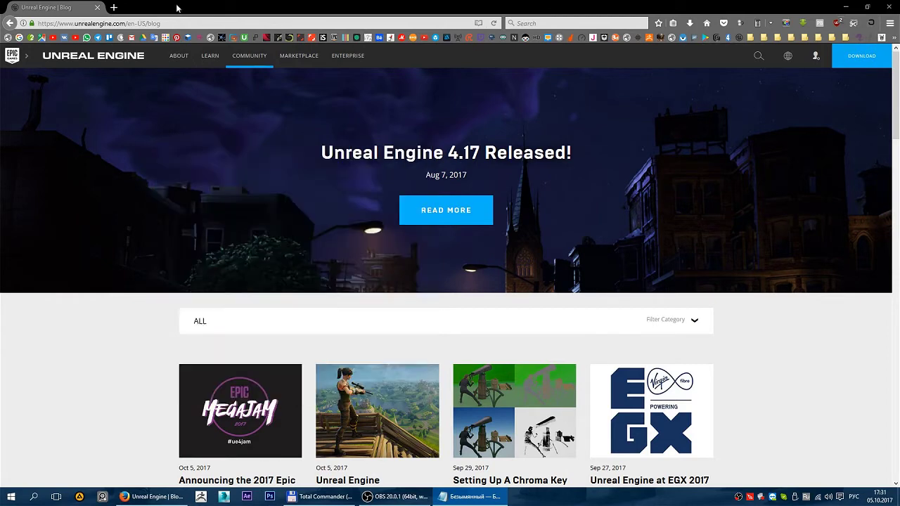
{"action": "left_click", "coordinate": [176, 11]}
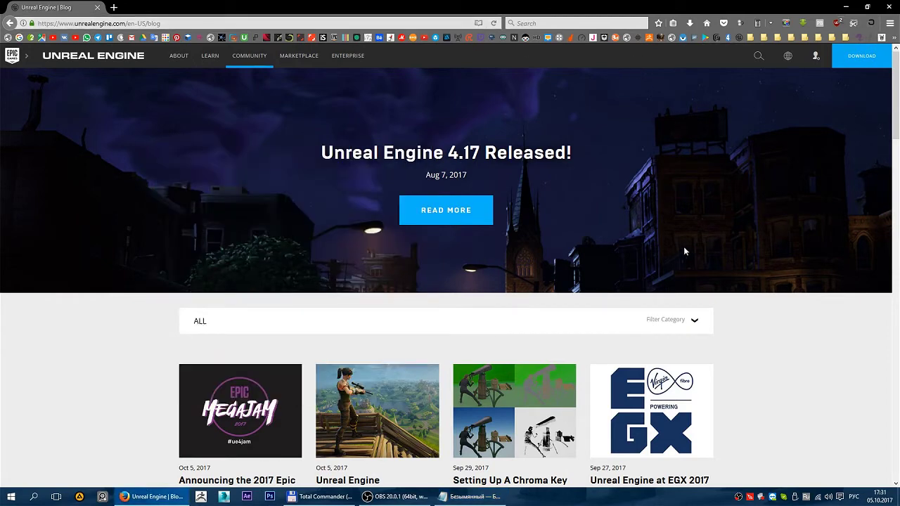
- Open the account sign-in page, check the prefilled e-mail and password, and switch to the sign-up form
{"action": "left_click", "coordinate": [814, 59]}
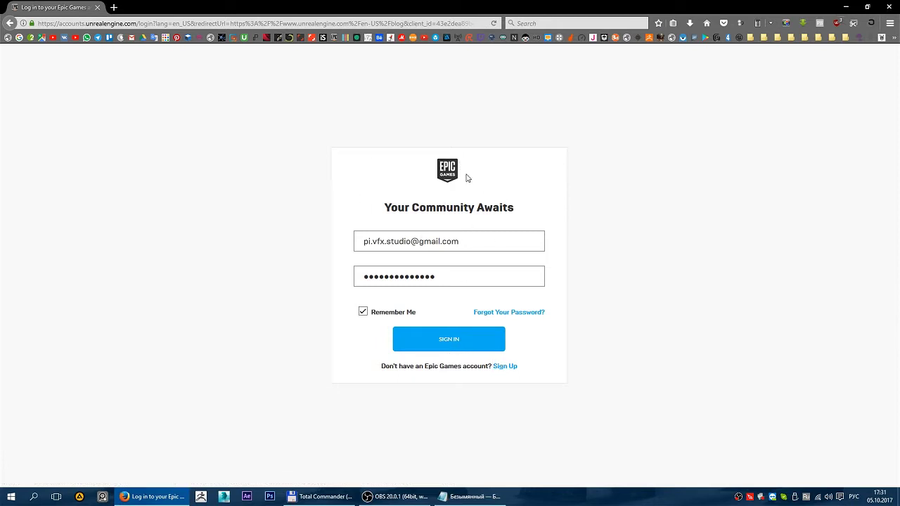
{"action": "left_click_drag", "start_coordinate": [461, 241], "coordinate": [403, 241]}
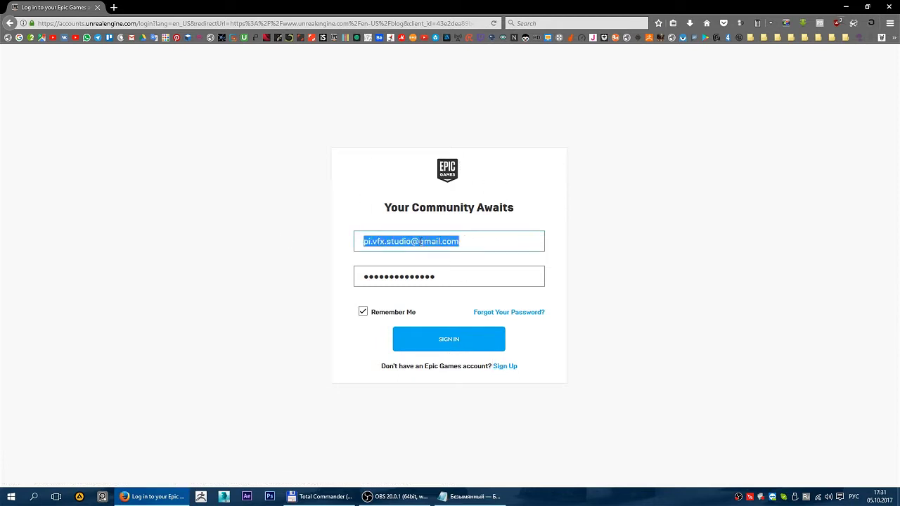
{"action": "left_click_drag", "start_coordinate": [454, 276], "coordinate": [345, 275]}
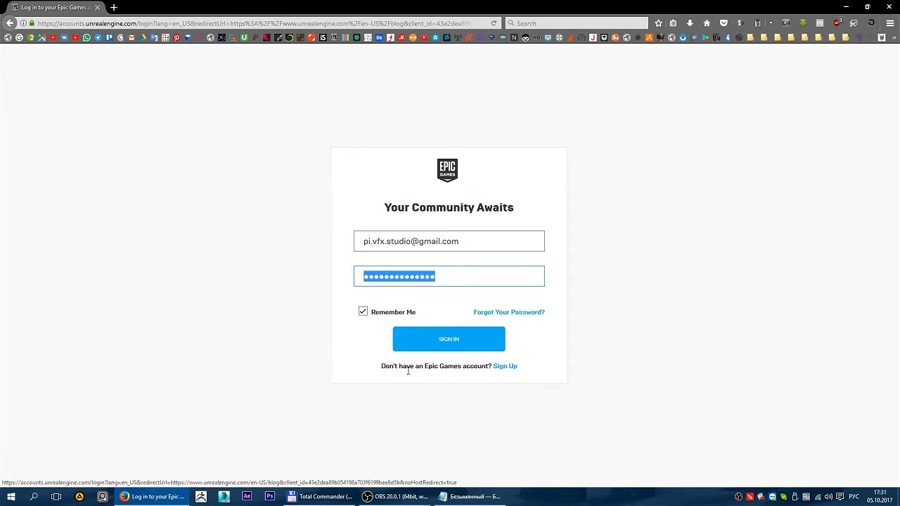
{"action": "left_click", "coordinate": [508, 370]}
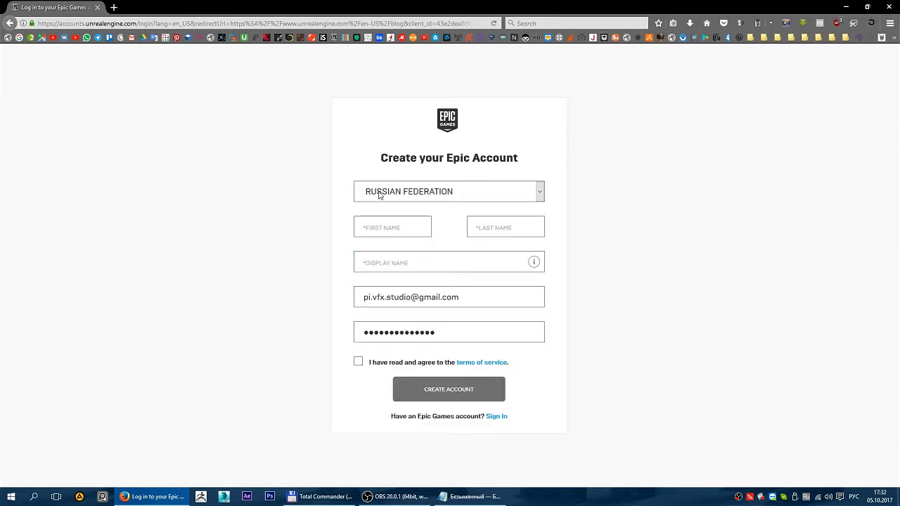
- Enter the user's first name and last name in the sign-up form, fixing the keyboard layout
{"action": "left_click", "coordinate": [373, 230]}
{"action": "type", "text": "Ыукпун"}
{"action": "key", "text": "BackSpace"}
{"action": "key", "text": "BackSpace"}
{"action": "key", "text": "BackSpace"}
{"action": "key", "text": "alt+shift"}
{"action": "left_click", "coordinate": [526, 229]}
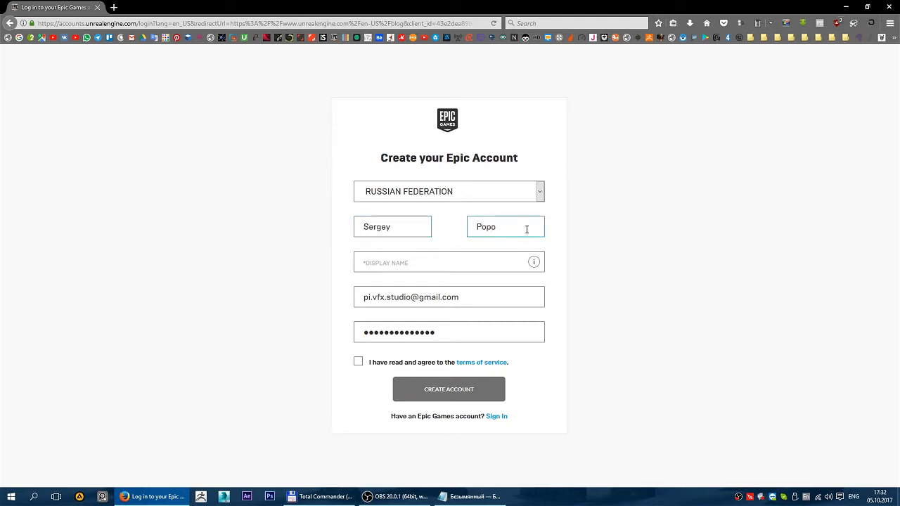
- Fill in a display name, replace the e-mail with a new address, then bring Notepad forward
{"action": "left_click", "coordinate": [380, 267]}
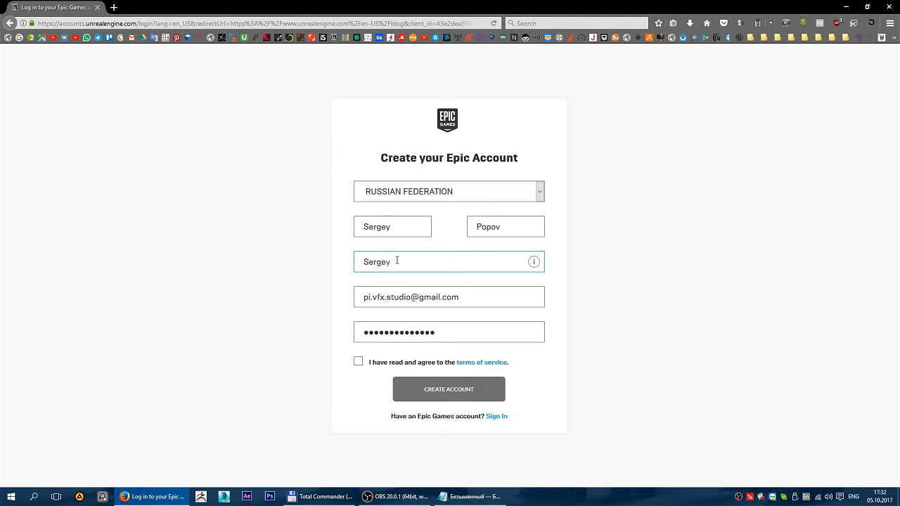
{"action": "left_click", "coordinate": [273, 307]}
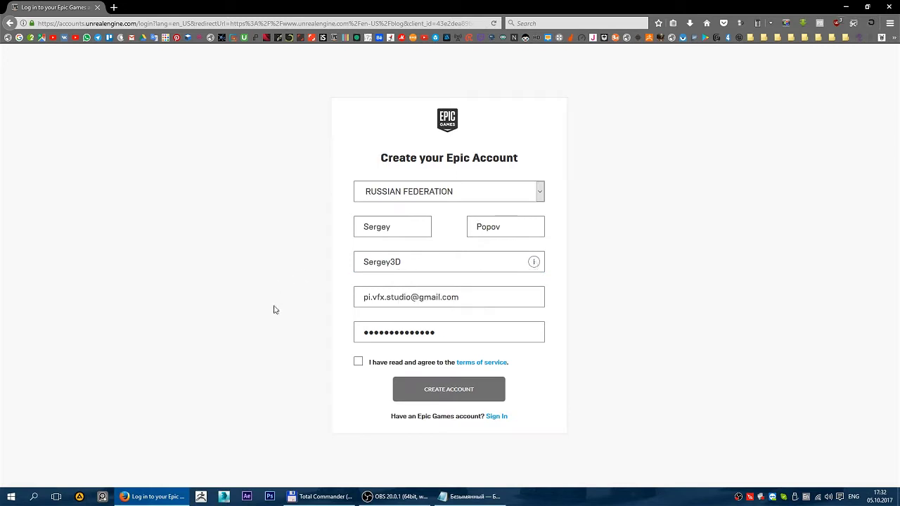
{"action": "triple_click", "coordinate": [373, 298]}
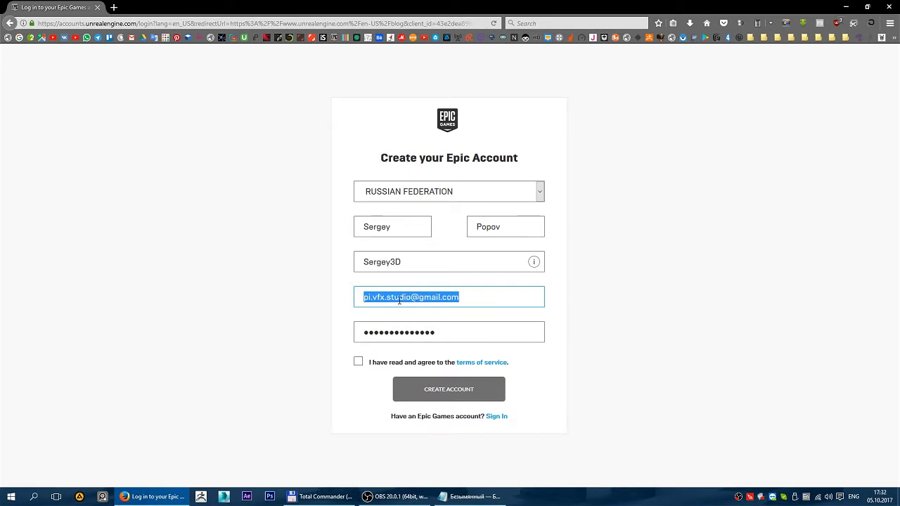
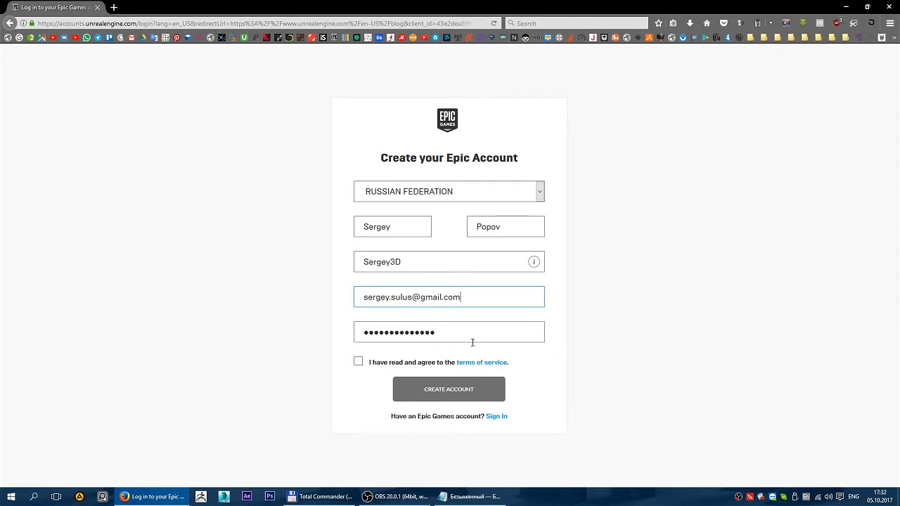
{"action": "key", "text": "Tab"}
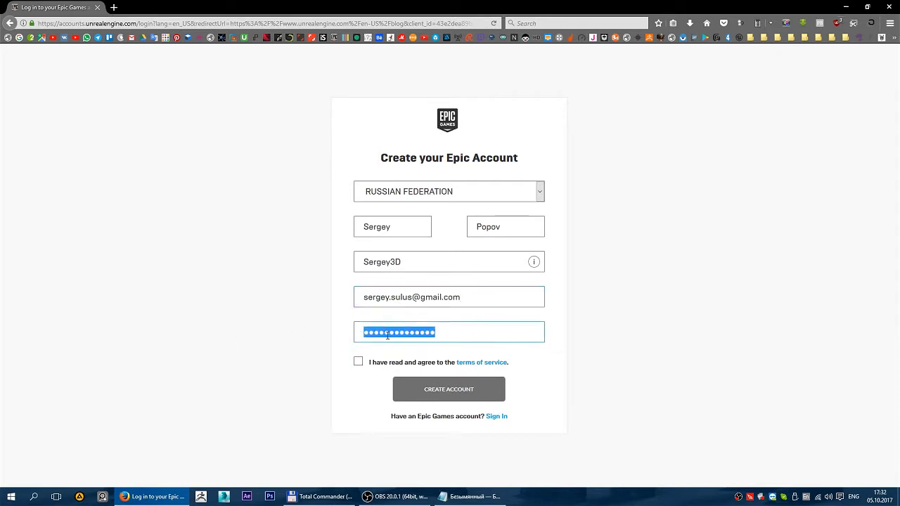
{"action": "left_click", "coordinate": [464, 496]}
{"action": "left_click", "coordinate": [302, 189]}
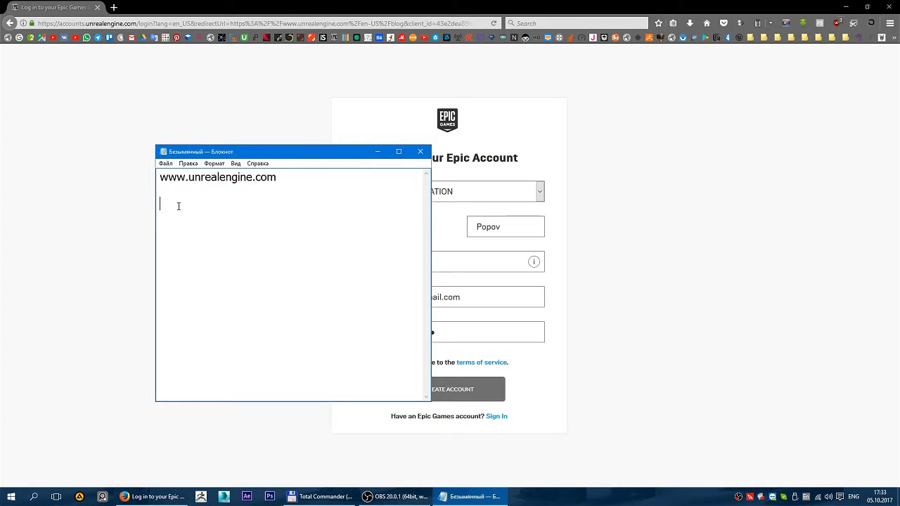
- Type the new account password on the line below the site address in Notepad
{"action": "key", "text": "BackSpace"}
{"action": "key", "text": "BackSpace"}
{"action": "key", "text": "BackSpace"}
{"action": "key", "text": "BackSpace"}
{"action": "left_click_drag", "start_coordinate": [183, 205], "coordinate": [204, 205]}
{"action": "left_click", "coordinate": [327, 208]}
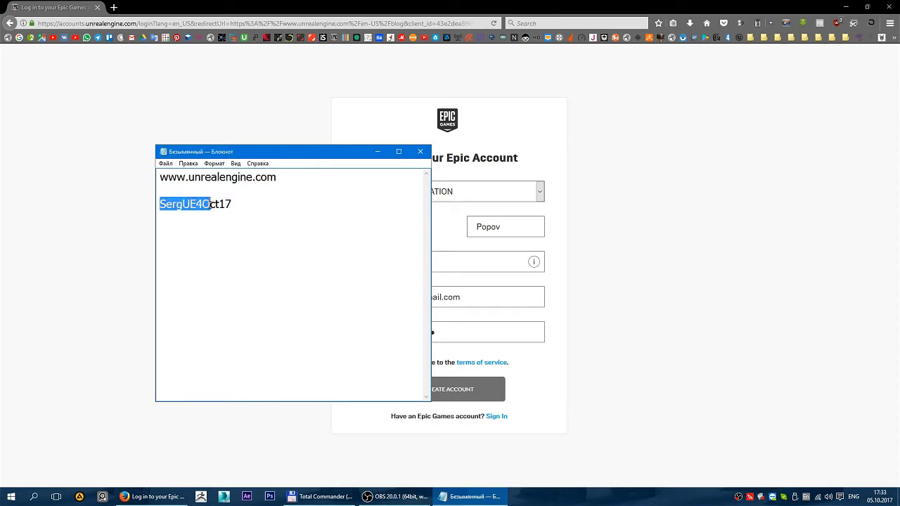
- Select the noted password line to check it, then return to the browser's sign-up form
{"action": "left_click_drag", "start_coordinate": [161, 205], "coordinate": [237, 203]}
{"action": "left_click", "coordinate": [241, 204]}
{"action": "left_click_drag", "start_coordinate": [235, 203], "coordinate": [159, 203]}
{"action": "left_click", "coordinate": [237, 205]}
{"action": "left_click_drag", "start_coordinate": [237, 205], "coordinate": [159, 204]}
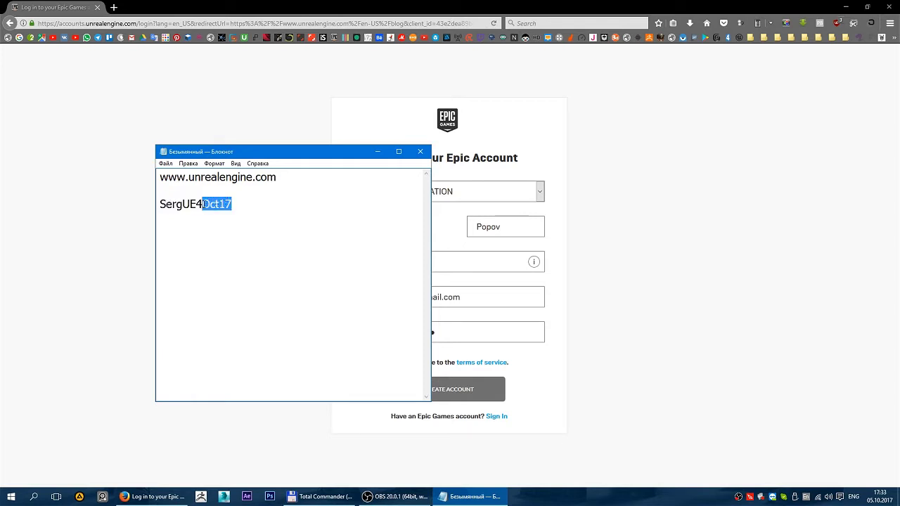
{"action": "left_click_drag", "start_coordinate": [241, 204], "coordinate": [159, 204]}
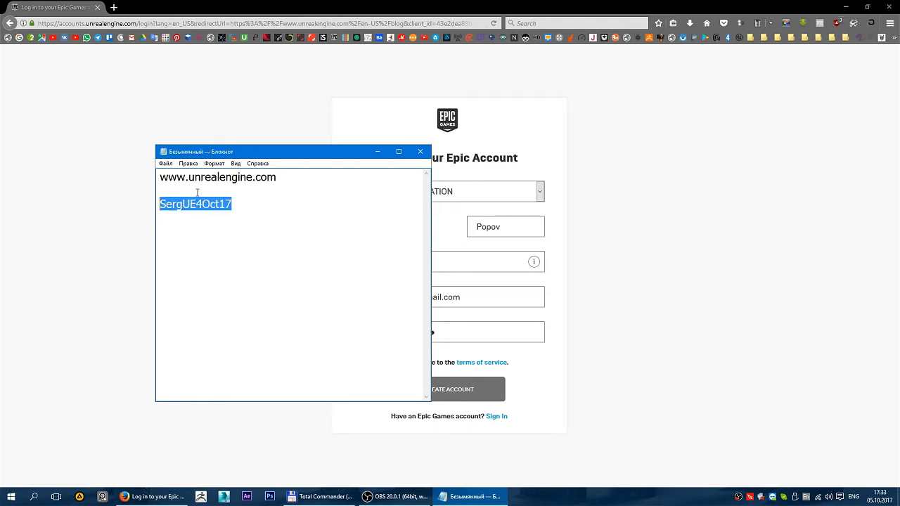
{"action": "left_click", "coordinate": [242, 209]}
{"action": "left_click_drag", "start_coordinate": [237, 204], "coordinate": [163, 204]}
{"action": "left_click", "coordinate": [248, 205]}
{"action": "left_click", "coordinate": [456, 263]}
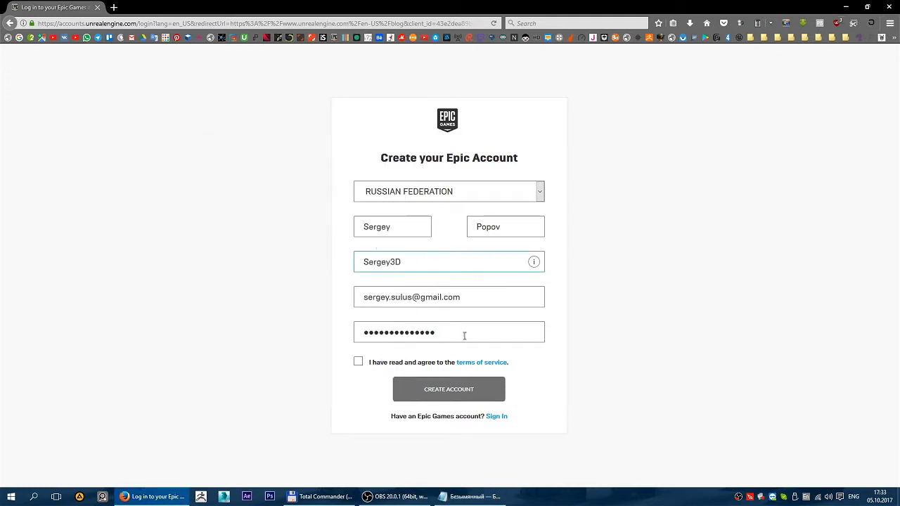
- Replace the password, accept the terms and submit the form, dismissing the save-login prompt
{"action": "left_click_drag", "start_coordinate": [464, 336], "coordinate": [335, 331]}
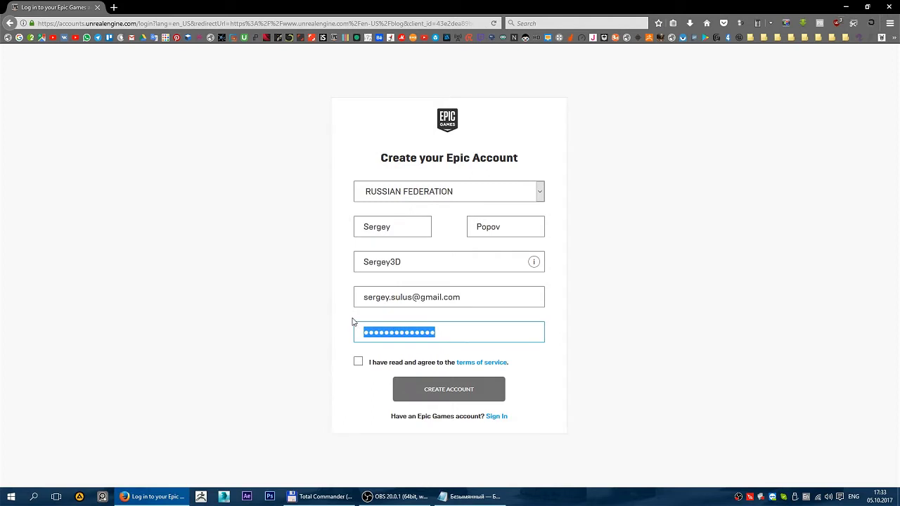
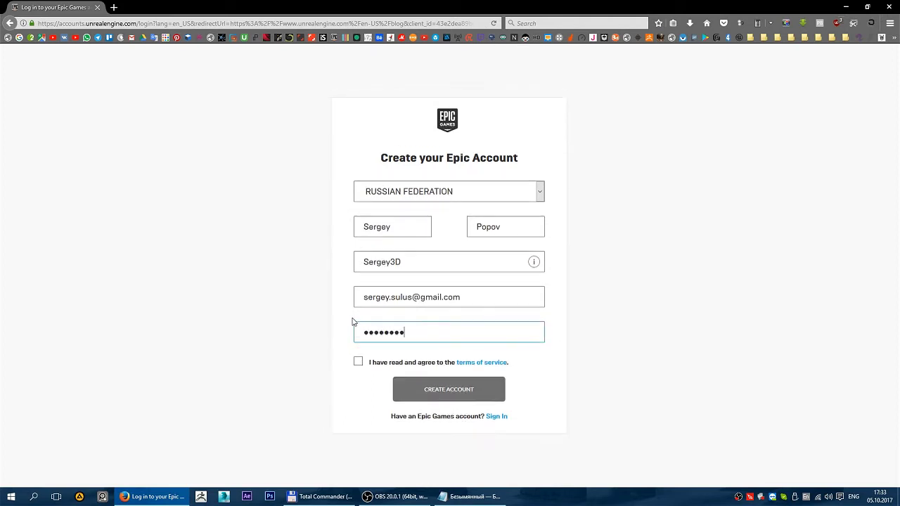
{"action": "left_click", "coordinate": [358, 364]}
{"action": "left_click", "coordinate": [461, 398]}
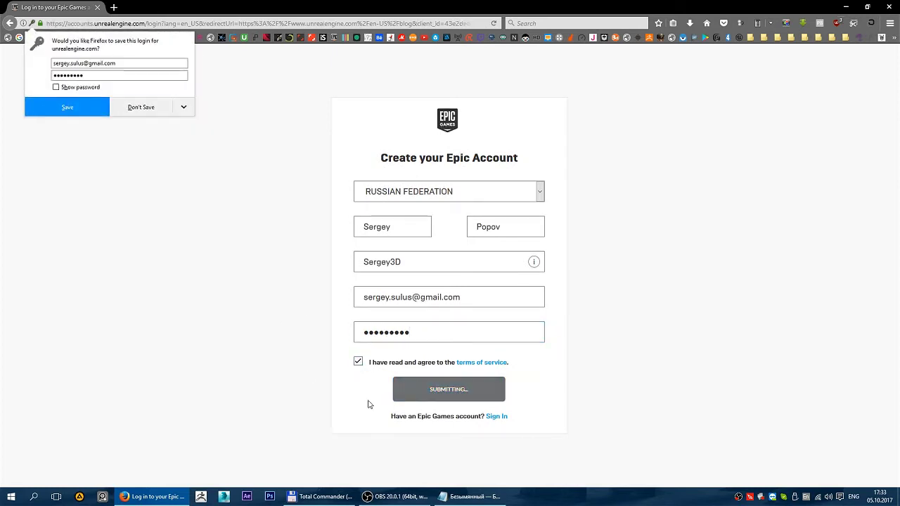
{"action": "left_click", "coordinate": [140, 109]}
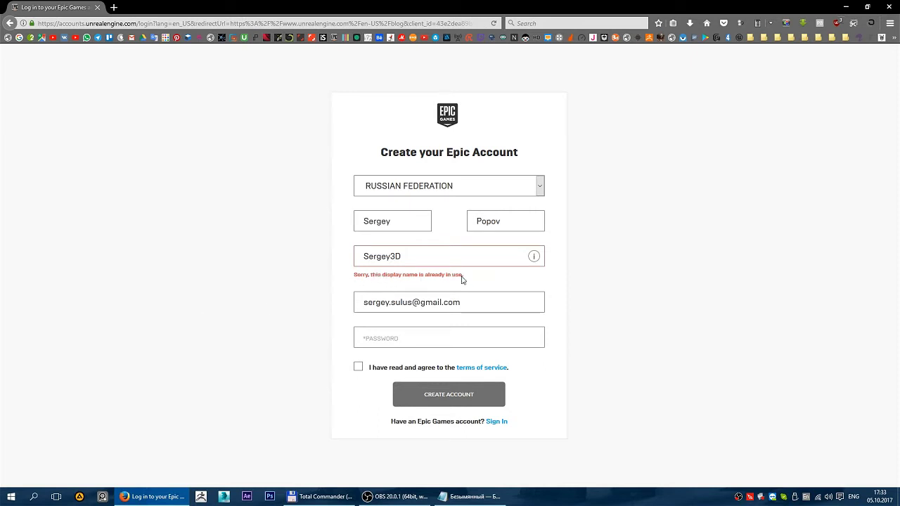
- Change the taken display name's 3D ending to UE, re-enter the password, accept terms and resubmit
{"action": "left_click", "coordinate": [420, 247]}
{"action": "left_click", "coordinate": [404, 255]}
{"action": "left_click_drag", "start_coordinate": [391, 256], "coordinate": [410, 256]}
{"action": "type", "text": "UE4"}
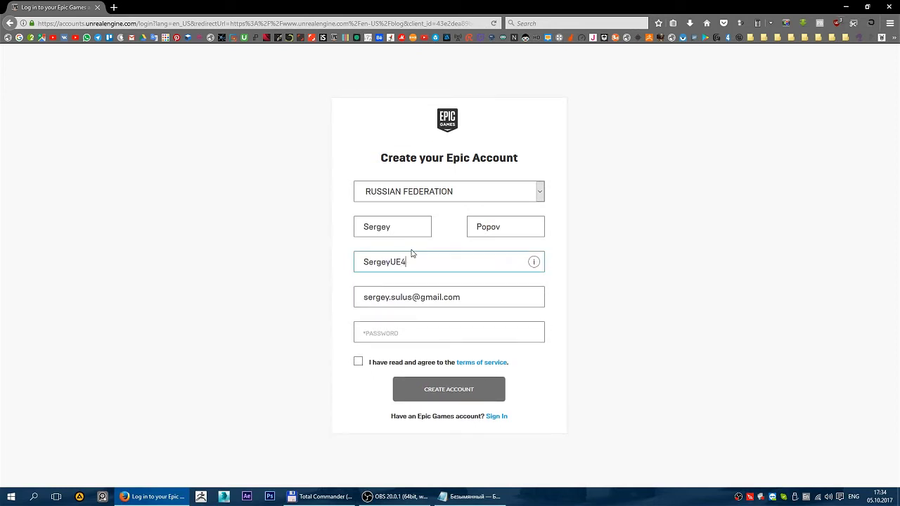
{"action": "left_click", "coordinate": [420, 325]}
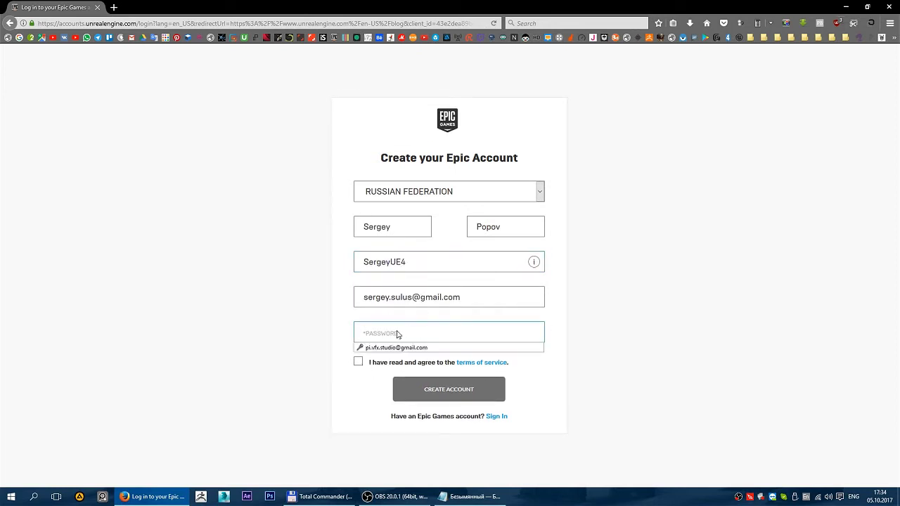
{"action": "left_click", "coordinate": [403, 322]}
{"action": "type", "text": "•"}
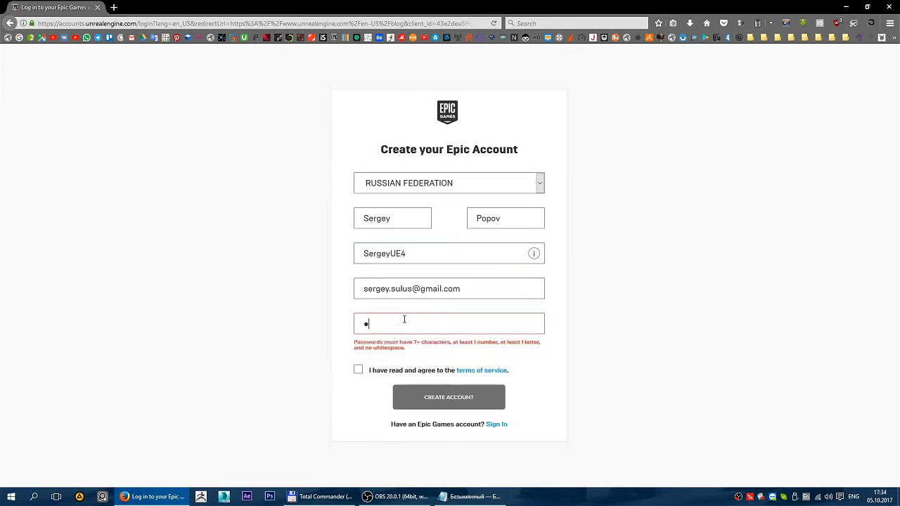
{"action": "type", "text": "••••••••"}
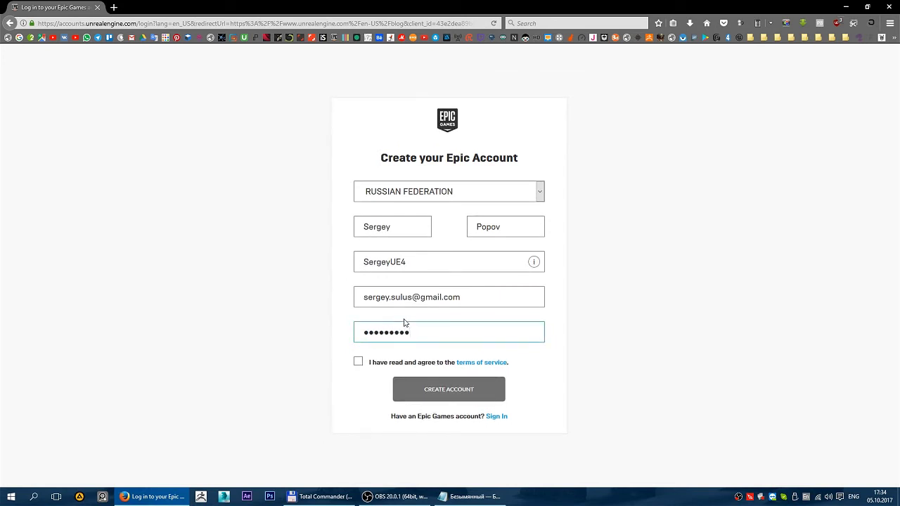
{"action": "left_click", "coordinate": [358, 362]}
{"action": "left_click", "coordinate": [430, 398]}
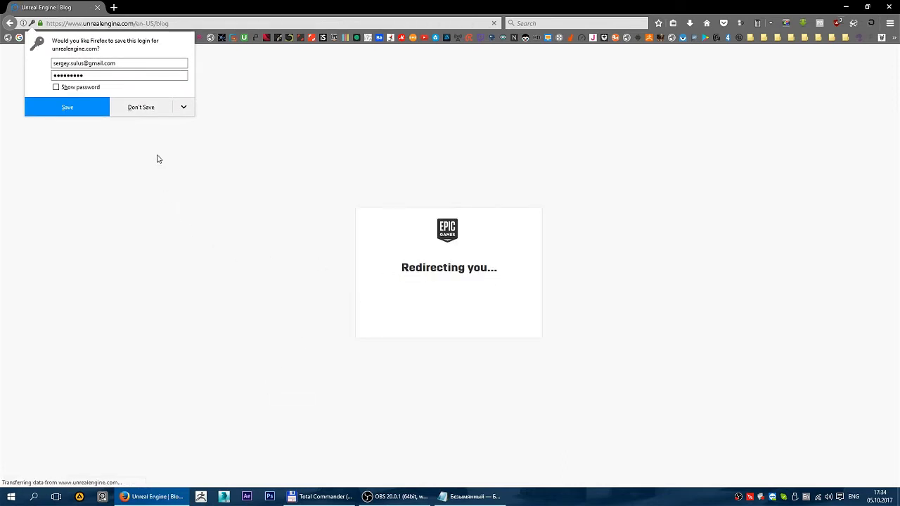
- Decline saving the login, go to the engine download, and accept the End User License Agreement
{"action": "left_click", "coordinate": [140, 108]}
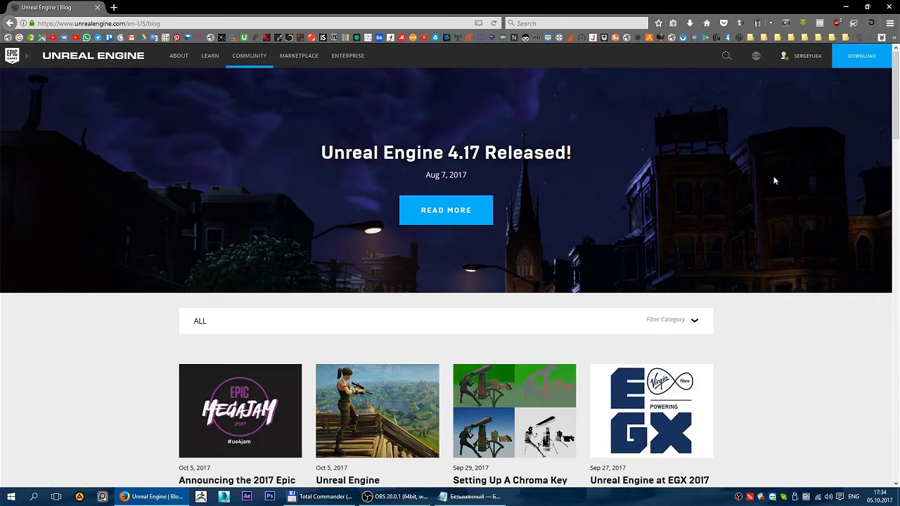
{"action": "mouse_move", "coordinate": [801, 56]}
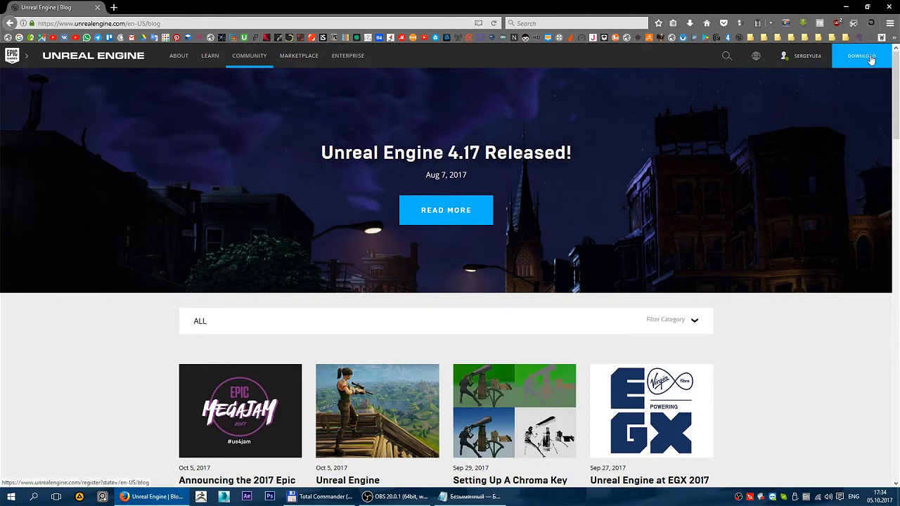
{"action": "left_click", "coordinate": [866, 62]}
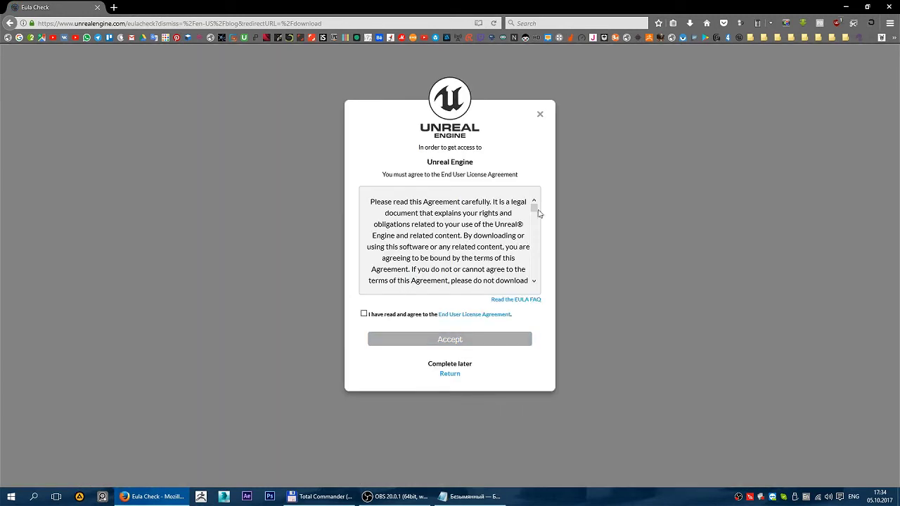
{"action": "left_click_drag", "start_coordinate": [534, 208], "coordinate": [533, 273]}
{"action": "left_click", "coordinate": [364, 314]}
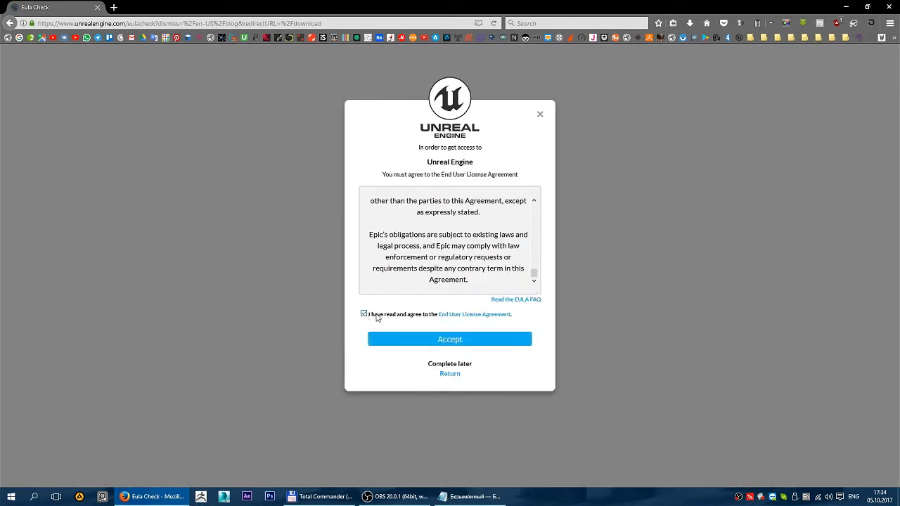
{"action": "left_click", "coordinate": [464, 342]}
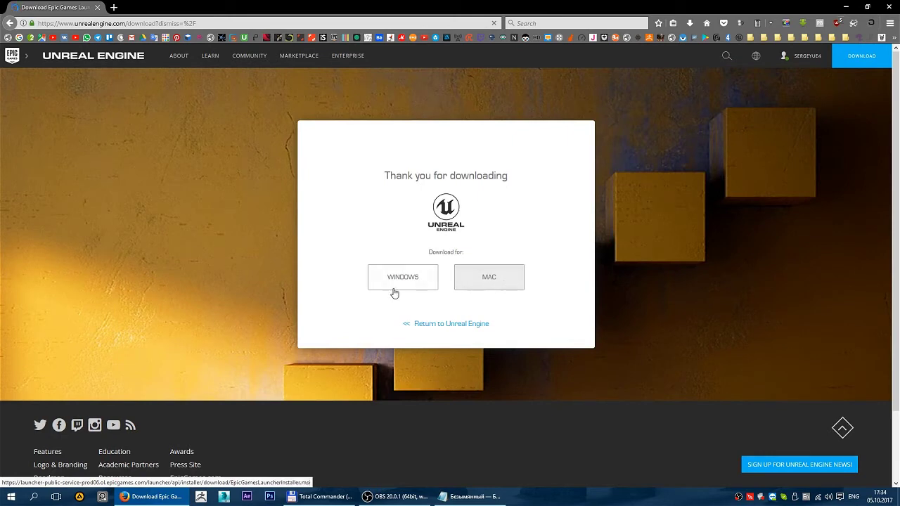
- Save the Windows installer EpicInstaller-6.5.0.msi, then minimise Firefox to reveal the desktop
{"action": "left_click", "coordinate": [394, 294]}
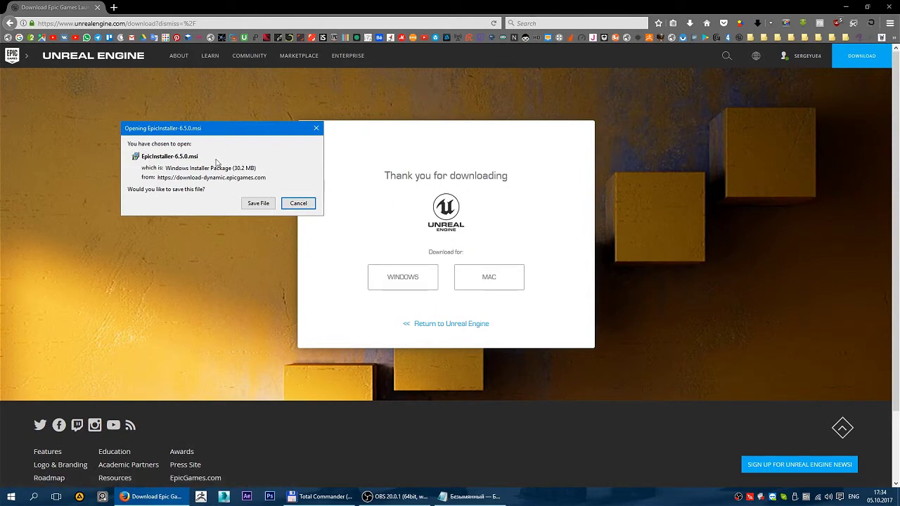
{"action": "left_click_drag", "start_coordinate": [219, 130], "coordinate": [301, 162]}
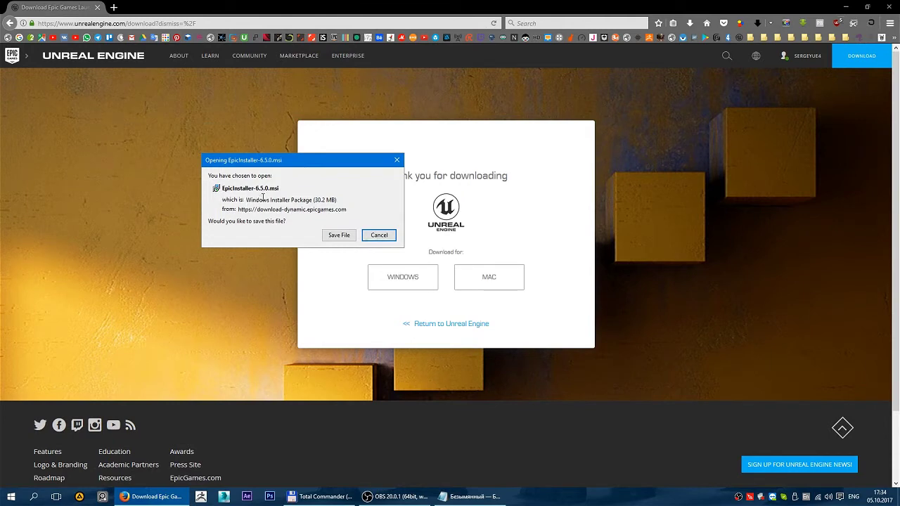
{"action": "left_click", "coordinate": [344, 237]}
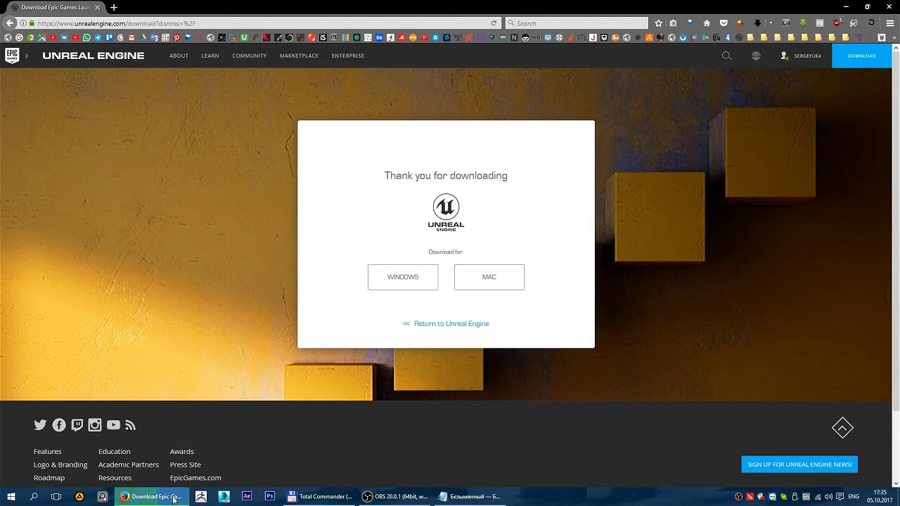
{"action": "left_click", "coordinate": [168, 497]}
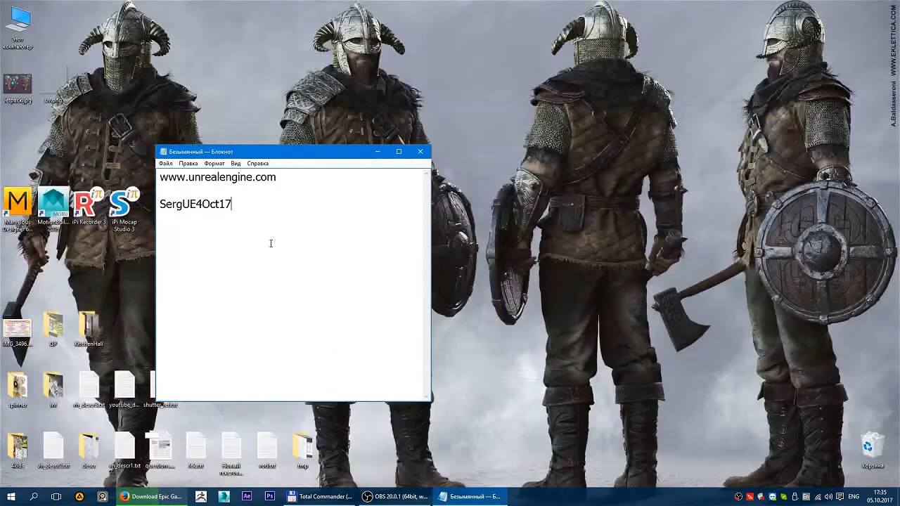
- Switch to Total Commander and show the Downloads folder containing EpicInstaller-6.5.0.msi in the left panel
{"action": "double_click", "coordinate": [261, 177]}
{"action": "left_click", "coordinate": [377, 151]}
{"action": "left_click", "coordinate": [158, 496]}
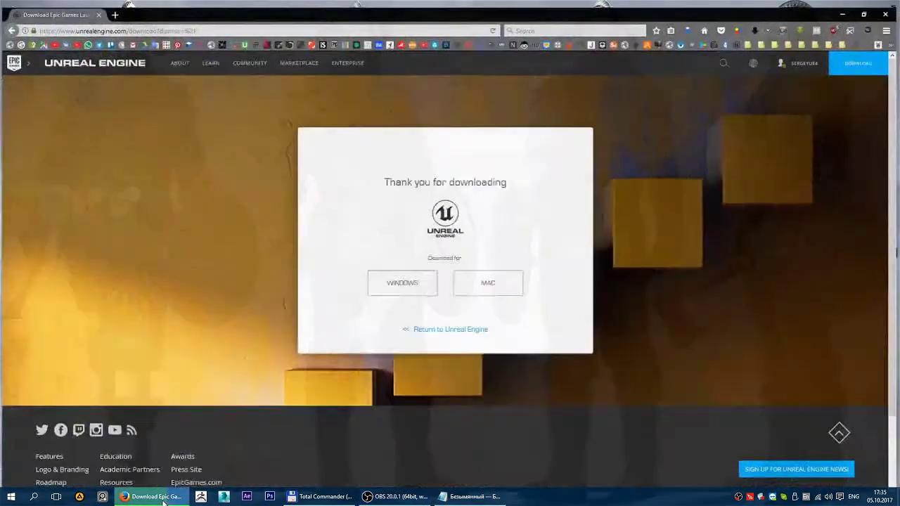
{"action": "left_click", "coordinate": [319, 497]}
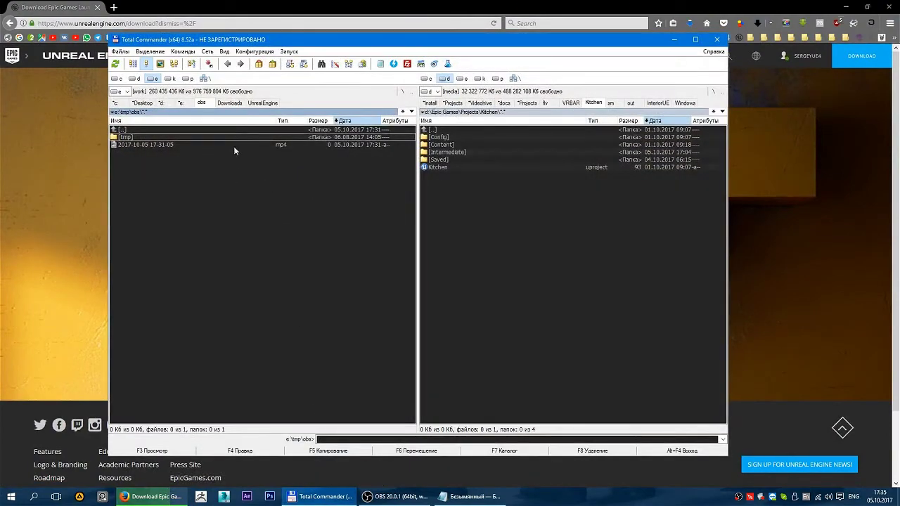
{"action": "left_click", "coordinate": [229, 102]}
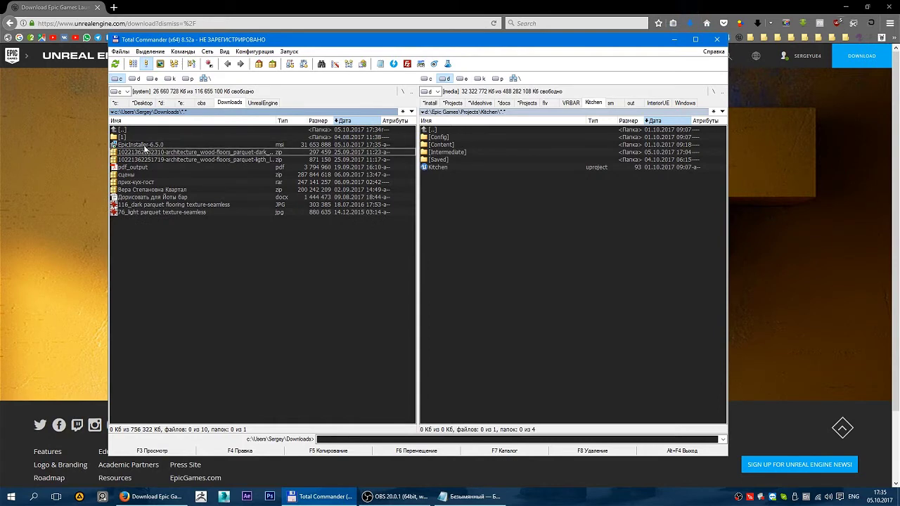
- Run EpicInstaller-6.5.0.msi past the security warning, then open File Explorer with Win+E
{"action": "double_click", "coordinate": [166, 145]}
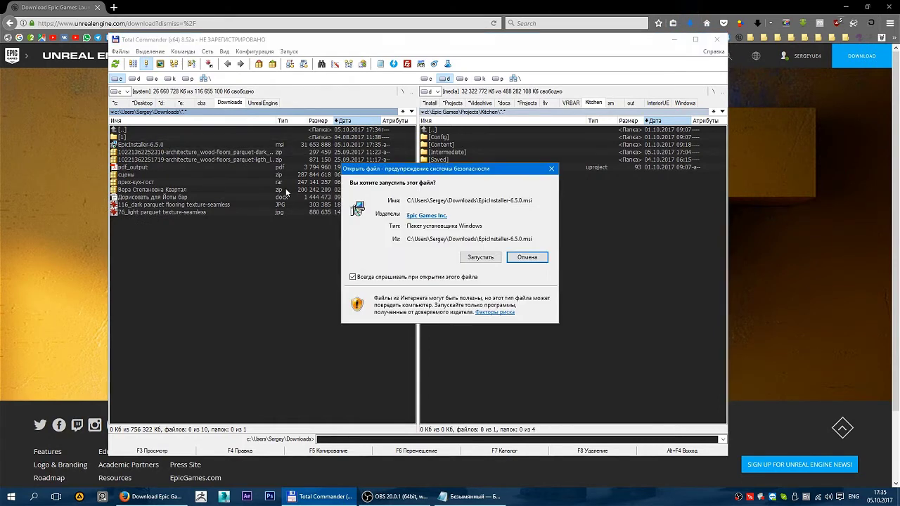
{"action": "left_click", "coordinate": [480, 257]}
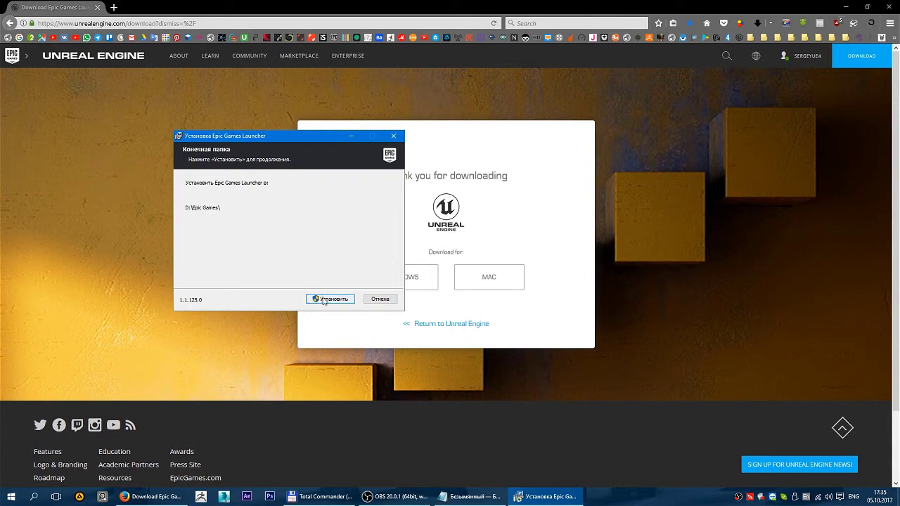
{"action": "key", "text": "super+e"}
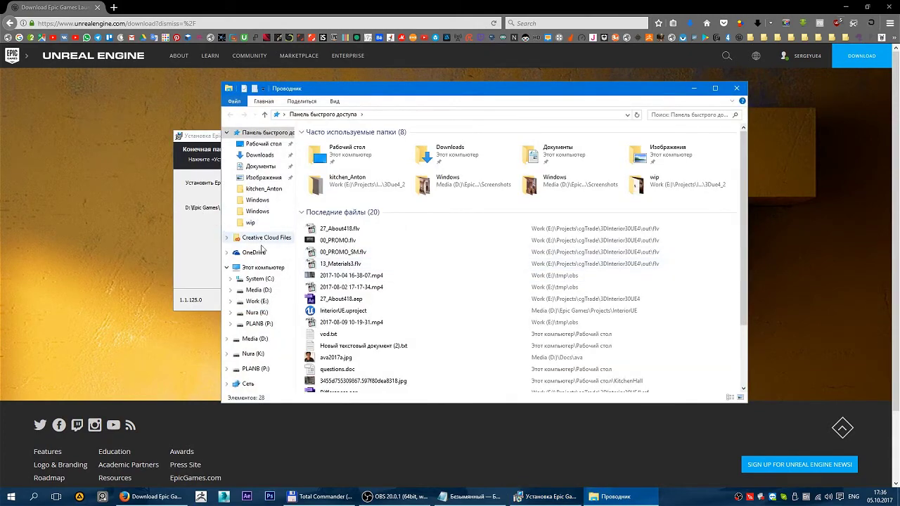
- Browse the Media (D:) and Work (E:) drives from This PC, then bring the launcher setup back
{"action": "left_click", "coordinate": [264, 267]}
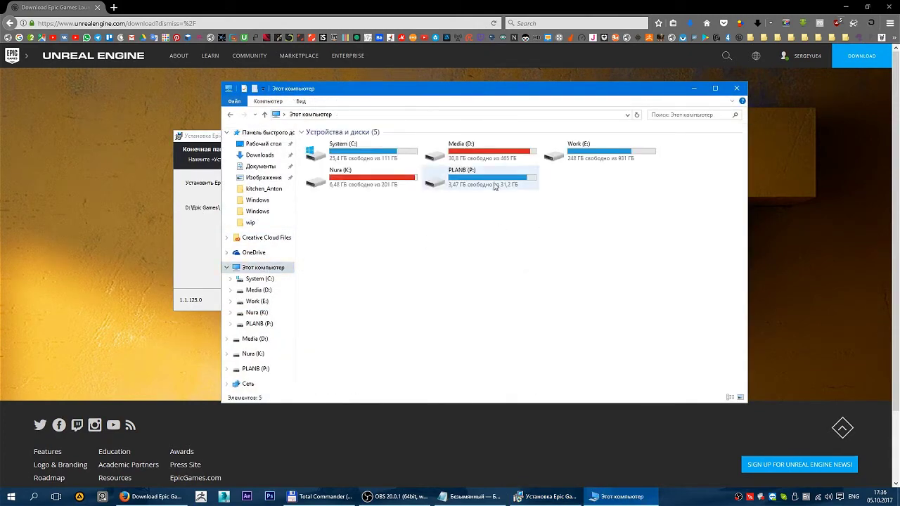
{"action": "left_click", "coordinate": [496, 156]}
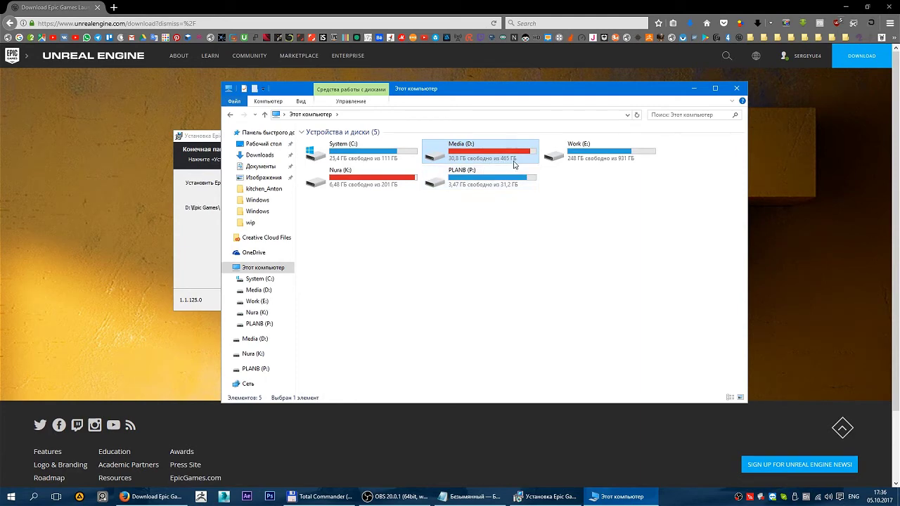
{"action": "double_click", "coordinate": [509, 155]}
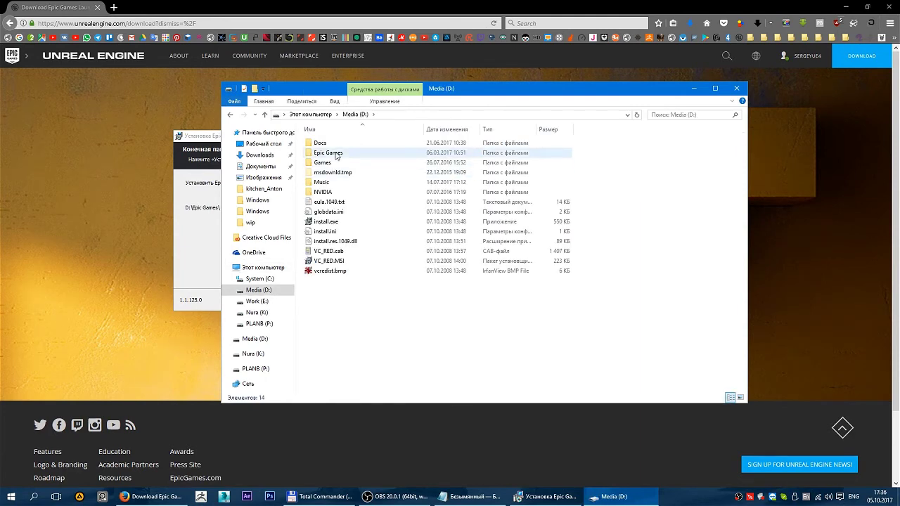
{"action": "left_click", "coordinate": [230, 114]}
{"action": "left_click", "coordinate": [563, 163]}
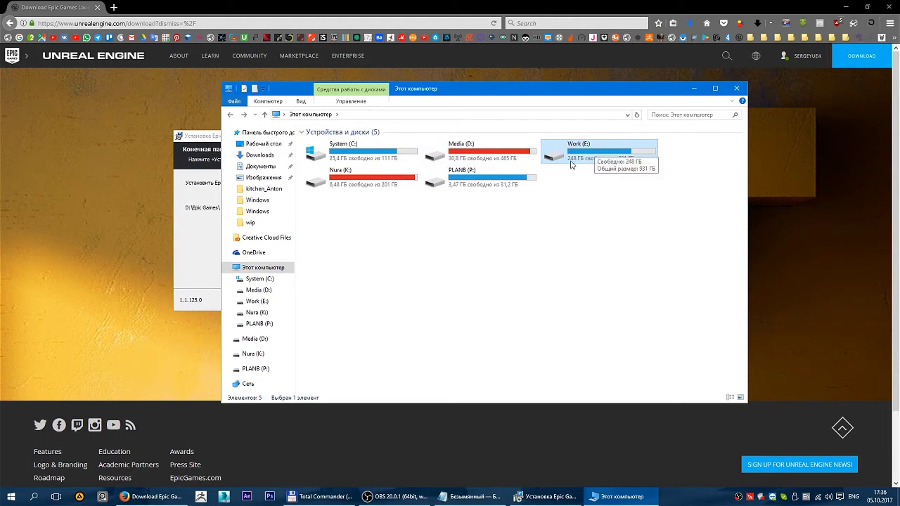
{"action": "double_click", "coordinate": [578, 149]}
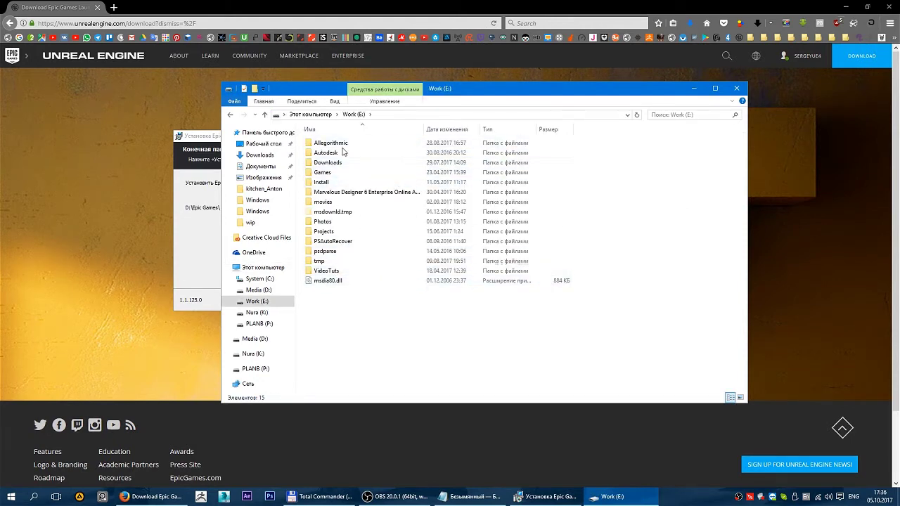
{"action": "left_click", "coordinate": [230, 115]}
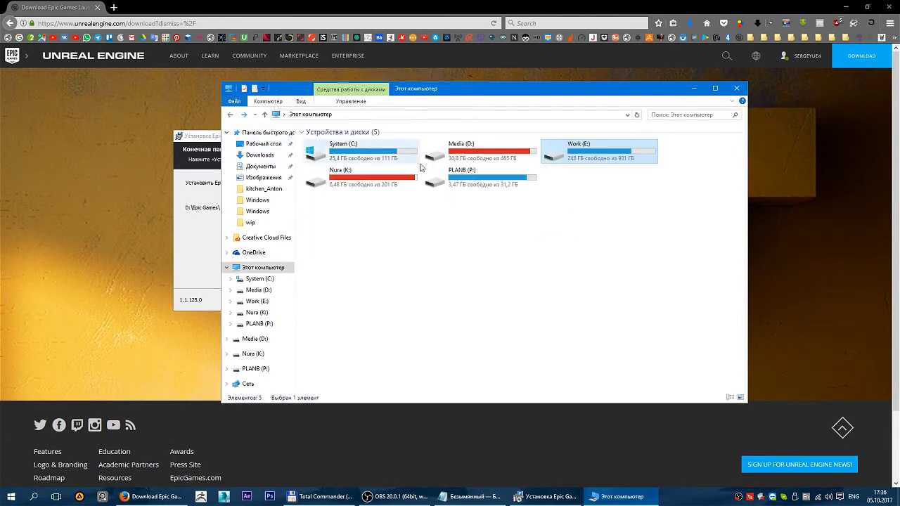
{"action": "left_click", "coordinate": [473, 155]}
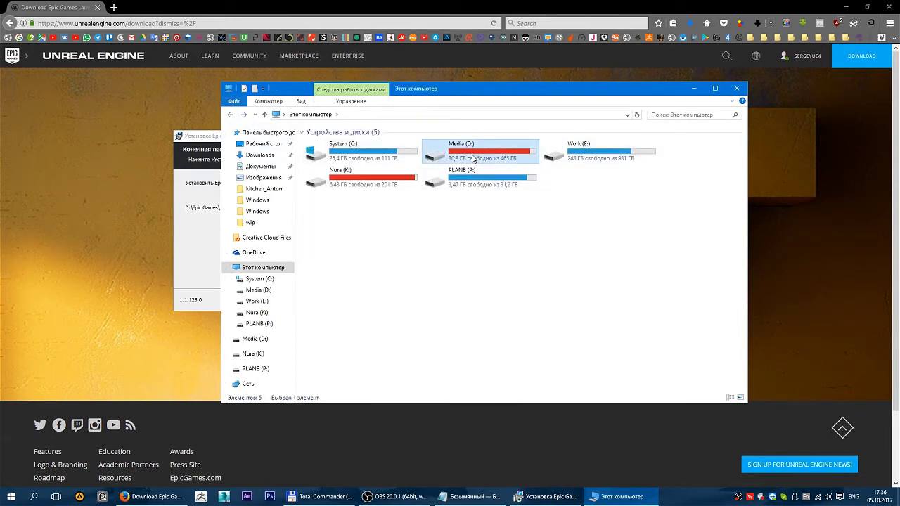
{"action": "double_click", "coordinate": [473, 157]}
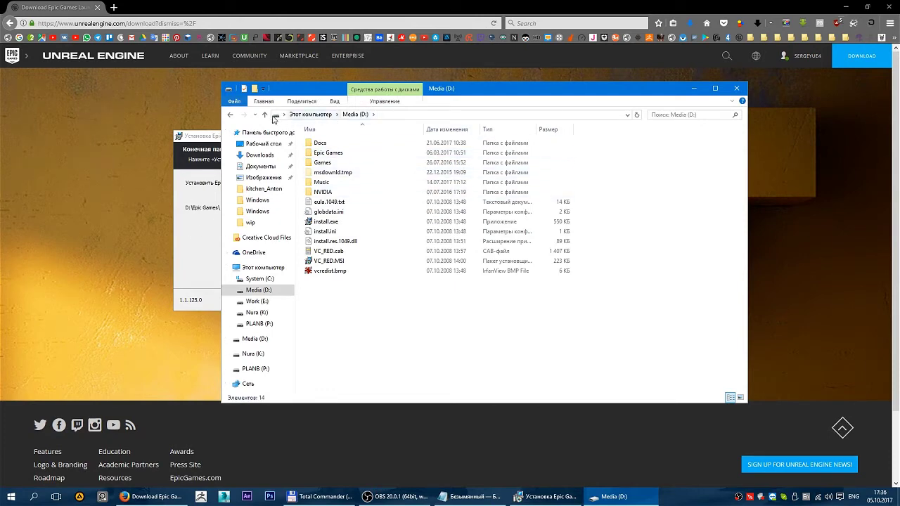
{"action": "left_click", "coordinate": [230, 116]}
{"action": "left_click", "coordinate": [361, 157]}
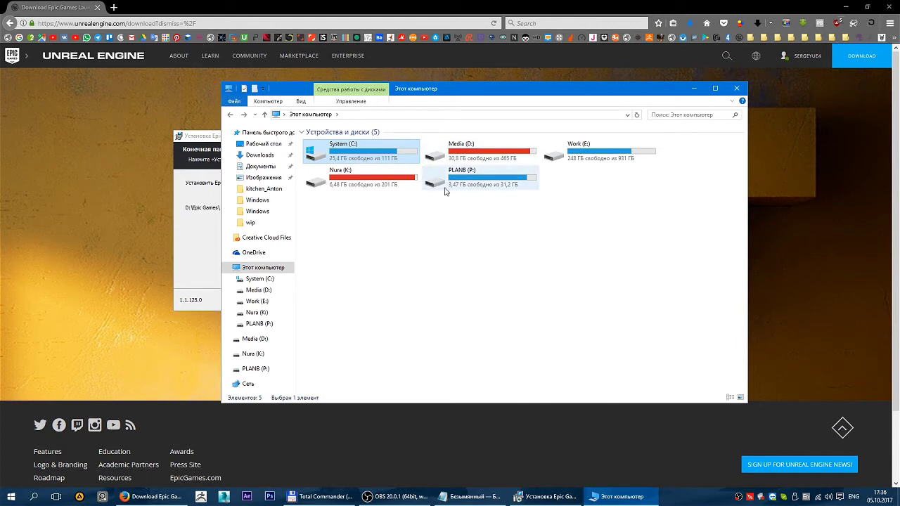
{"action": "left_click", "coordinate": [198, 209]}
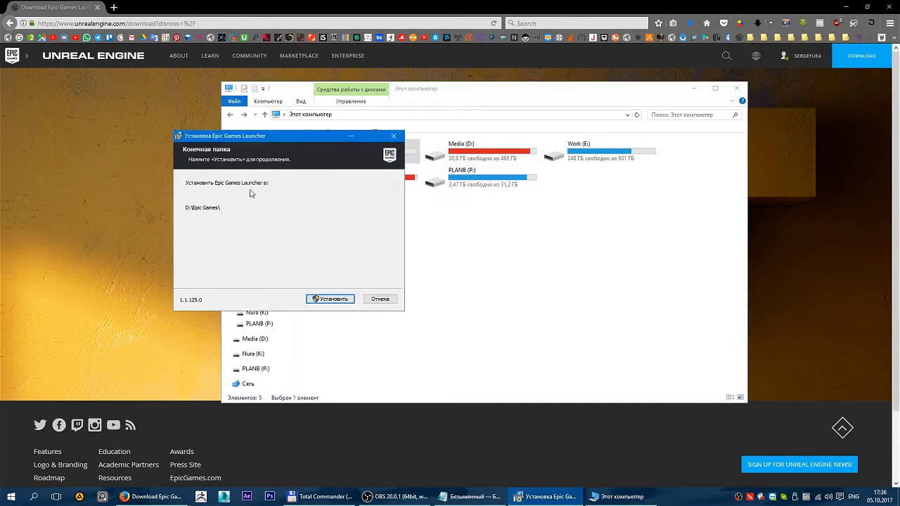
- Cancel the Epic Games Launcher installation, confirm, and close the installer
{"action": "left_click", "coordinate": [388, 296]}
{"action": "left_click", "coordinate": [434, 266]}
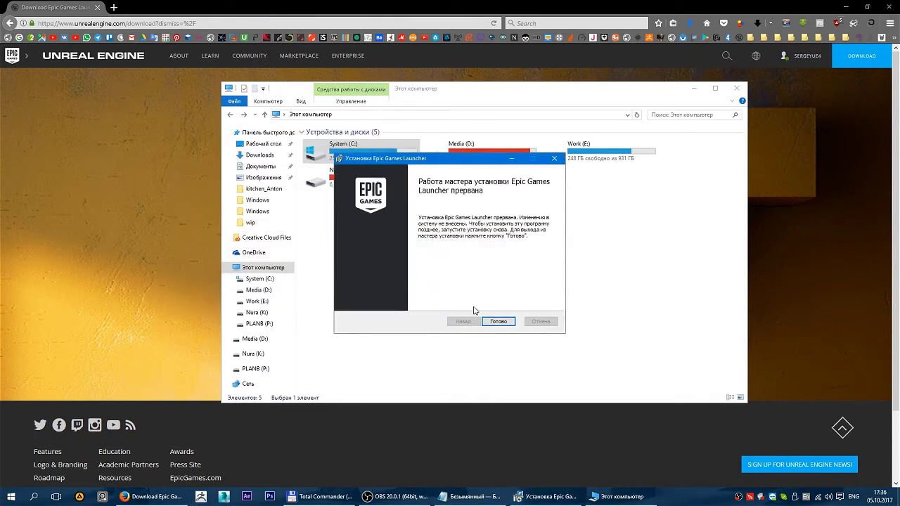
{"action": "left_click", "coordinate": [498, 321]}
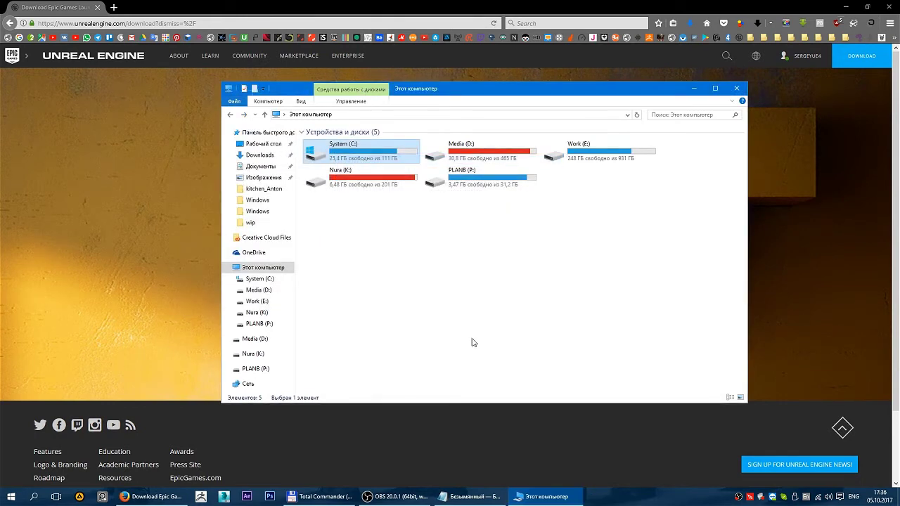
- Start the installed Epic Games Launcher from the Start menu, reaching its sign-in screen
{"action": "left_click", "coordinate": [5, 501]}
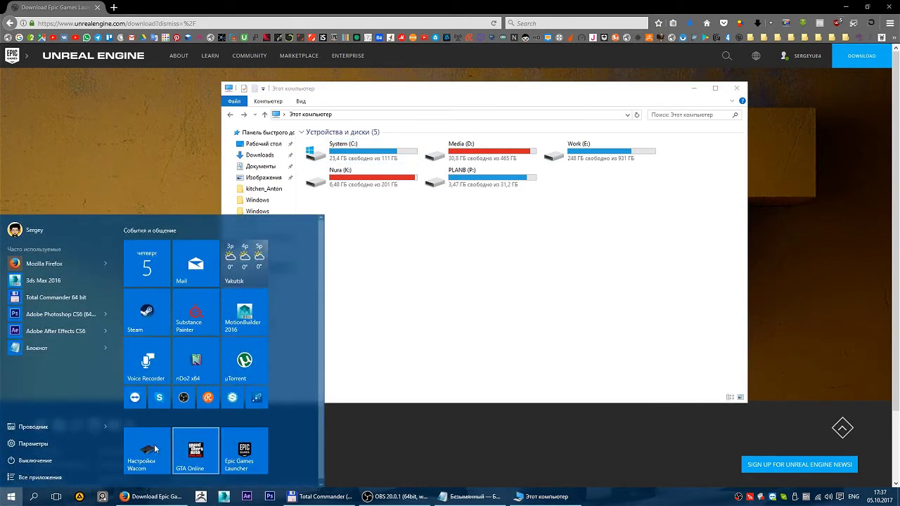
{"action": "left_click", "coordinate": [845, 7]}
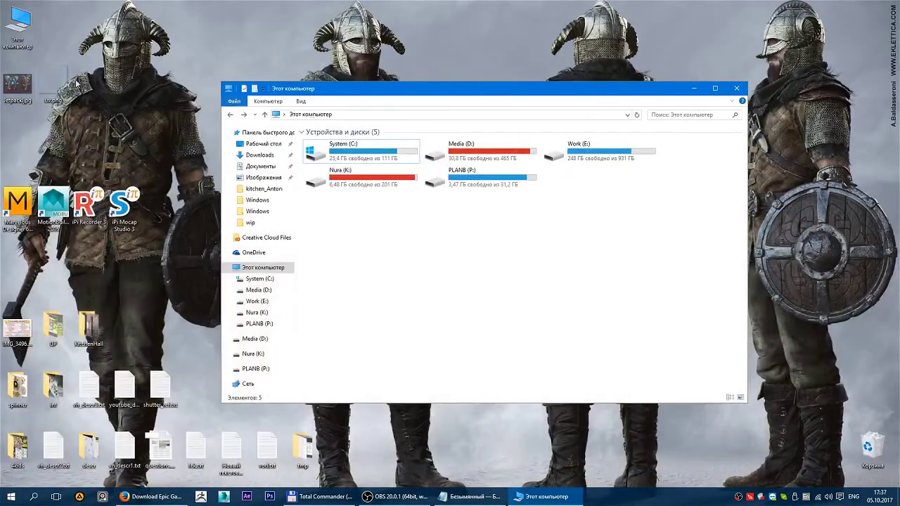
{"action": "left_click", "coordinate": [12, 497]}
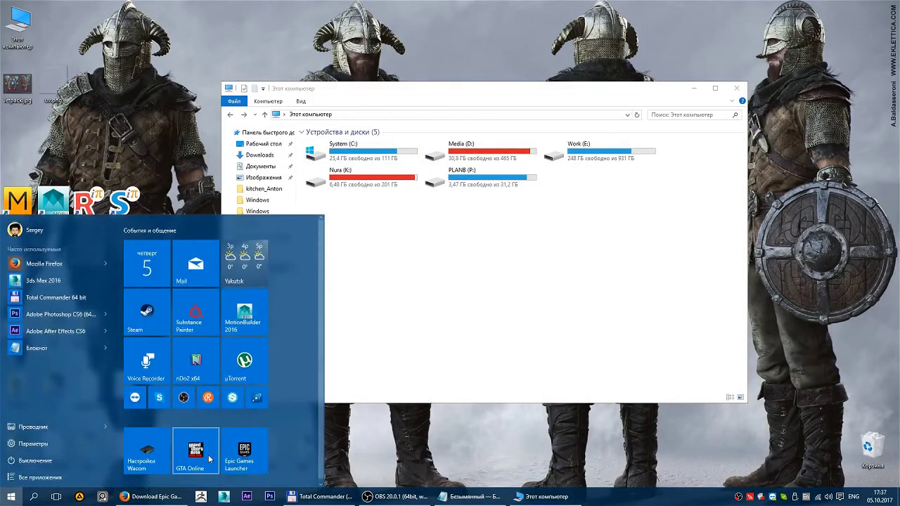
{"action": "left_click", "coordinate": [247, 452]}
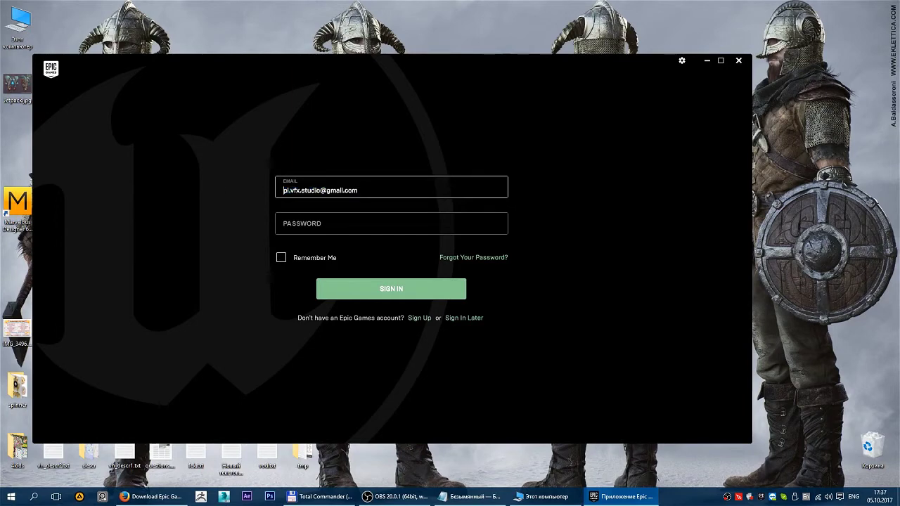
- Sign in with the account e-mail and password, with Remember Me ticked
{"action": "key", "text": "ctrl+a"}
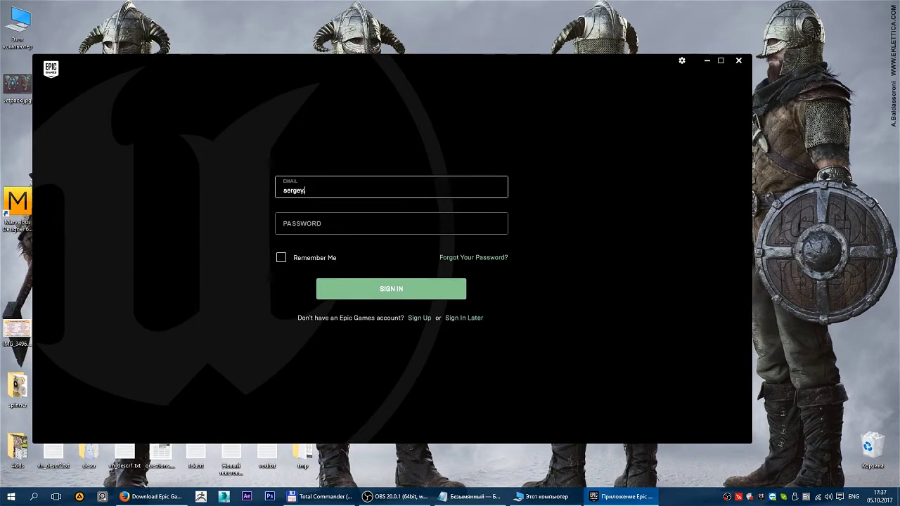
{"action": "left_click", "coordinate": [391, 224]}
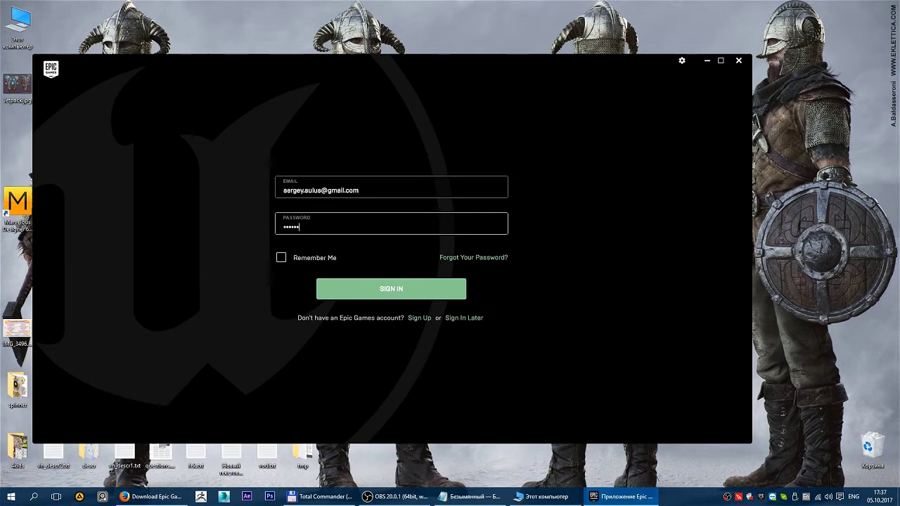
{"action": "left_click", "coordinate": [281, 257]}
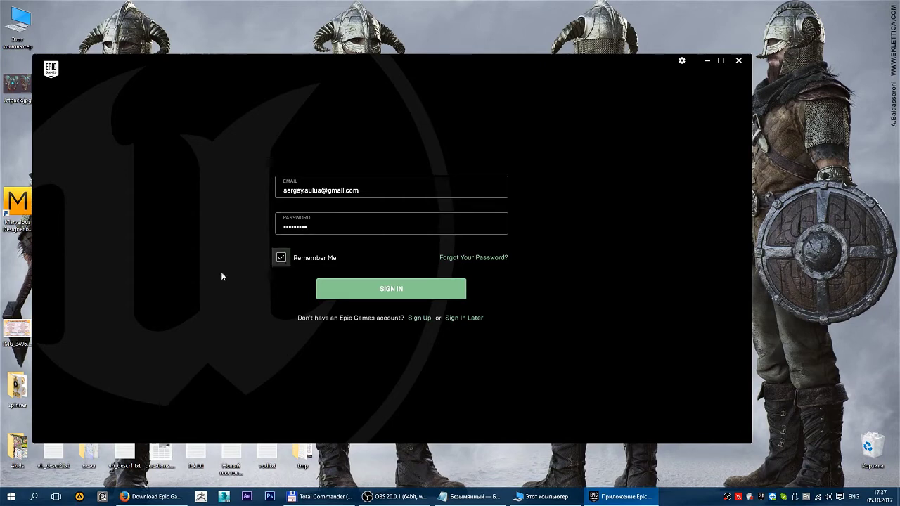
{"action": "left_click", "coordinate": [399, 297]}
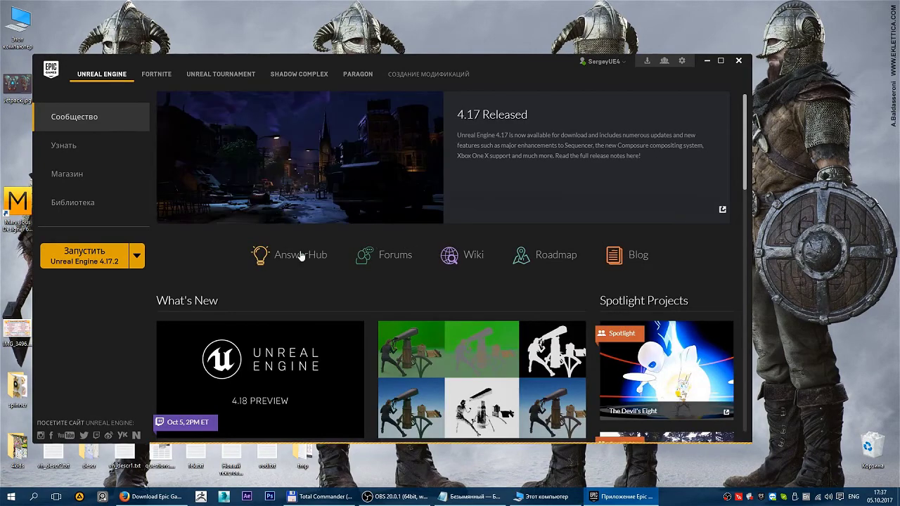
- Scroll through the Сообщество news feed, then switch to the Узнать learning page
{"action": "scroll", "coordinate": [487, 242], "scroll_direction": "down", "scroll_amount": 3}
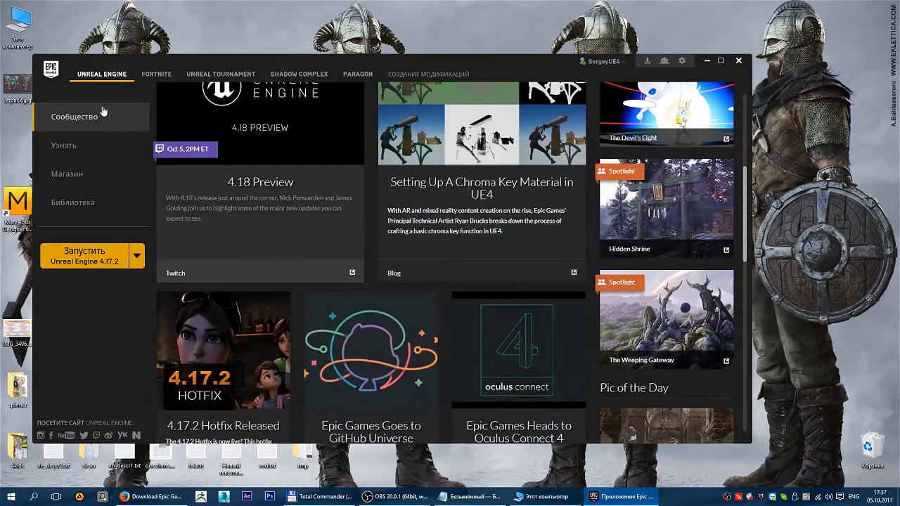
{"action": "scroll", "coordinate": [402, 265], "scroll_direction": "down", "scroll_amount": 4}
{"action": "scroll", "coordinate": [569, 266], "scroll_direction": "down", "scroll_amount": 2}
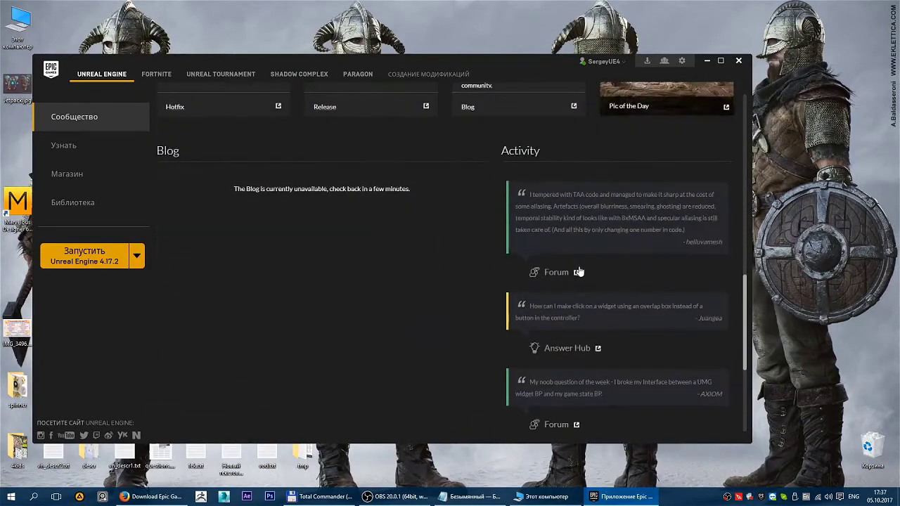
{"action": "scroll", "coordinate": [567, 264], "scroll_direction": "up", "scroll_amount": 4}
{"action": "scroll", "coordinate": [565, 260], "scroll_direction": "up", "scroll_amount": 3}
{"action": "scroll", "coordinate": [563, 256], "scroll_direction": "up", "scroll_amount": 2}
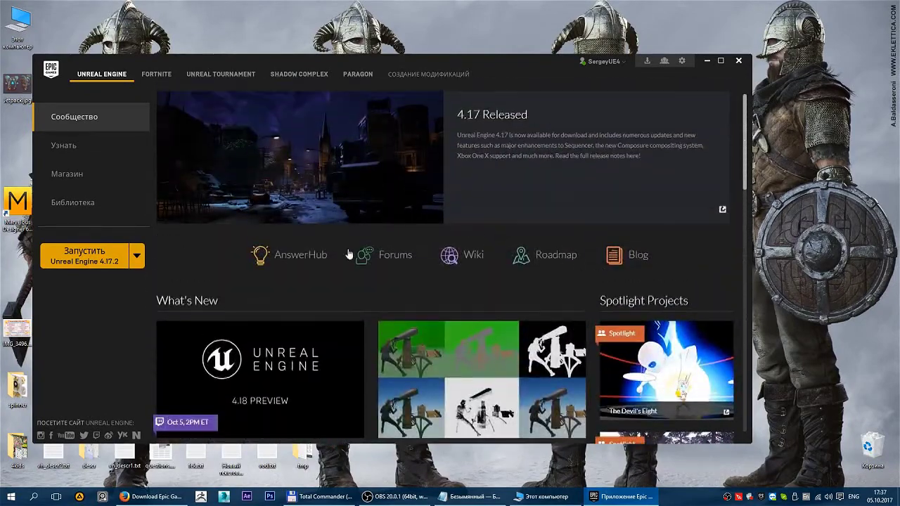
{"action": "scroll", "coordinate": [672, 293], "scroll_direction": "down", "scroll_amount": 3}
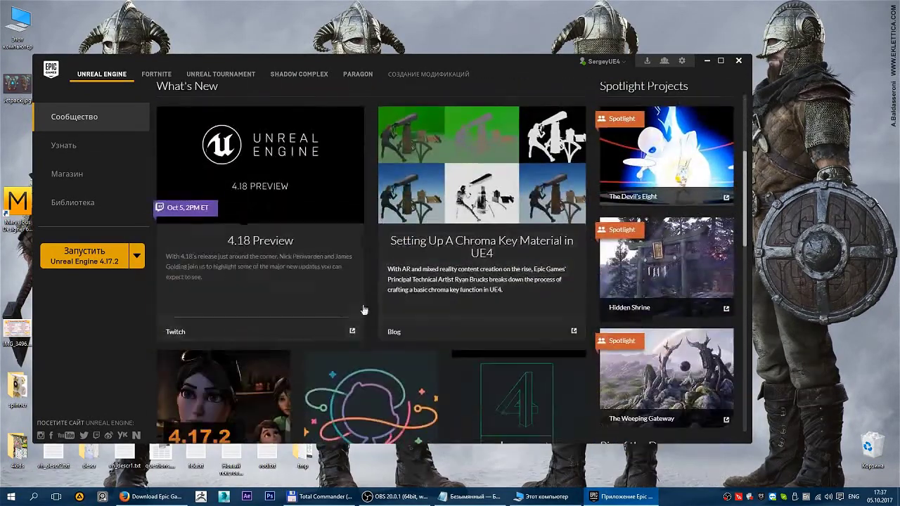
{"action": "scroll", "coordinate": [492, 281], "scroll_direction": "up", "scroll_amount": 3}
{"action": "left_click", "coordinate": [77, 146]}
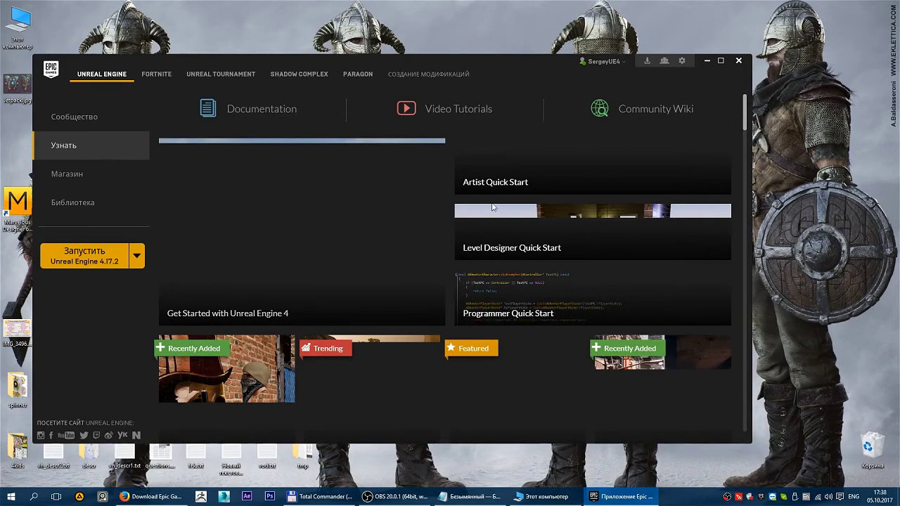
{"action": "scroll", "coordinate": [347, 227], "scroll_direction": "down", "scroll_amount": 1}
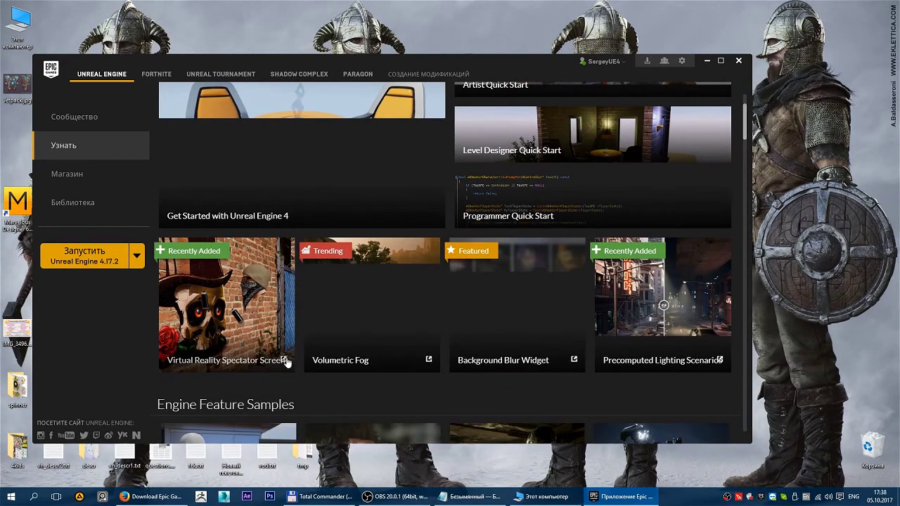
{"action": "scroll", "coordinate": [499, 314], "scroll_direction": "down", "scroll_amount": 3}
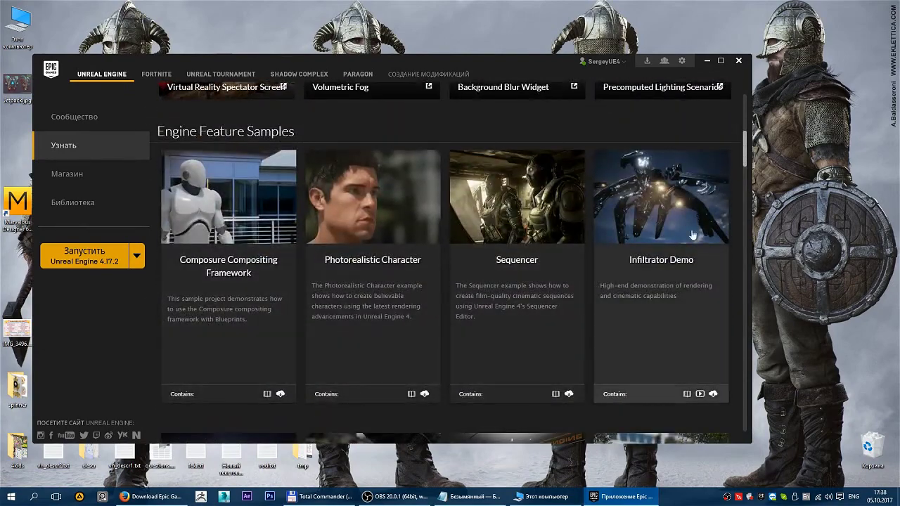
{"action": "scroll", "coordinate": [379, 274], "scroll_direction": "up", "scroll_amount": 3}
{"action": "scroll", "coordinate": [689, 284], "scroll_direction": "down", "scroll_amount": 4}
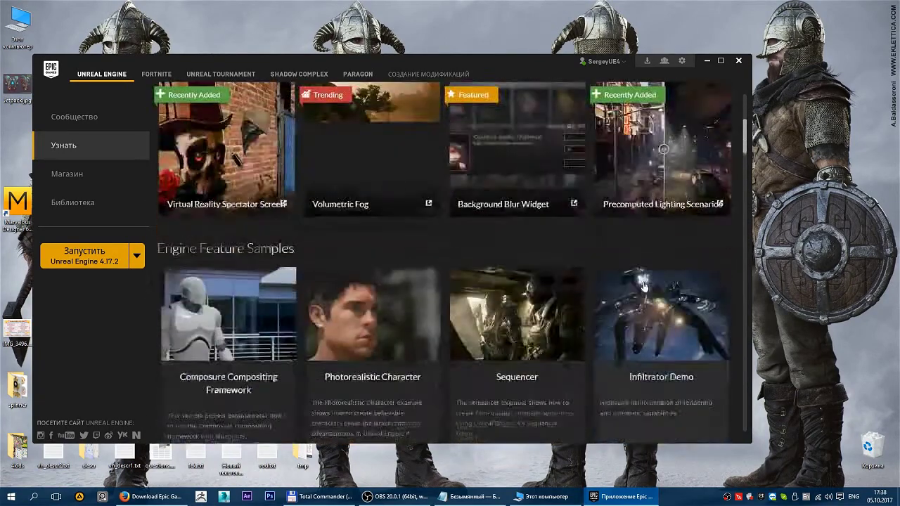
{"action": "scroll", "coordinate": [463, 237], "scroll_direction": "down", "scroll_amount": 1}
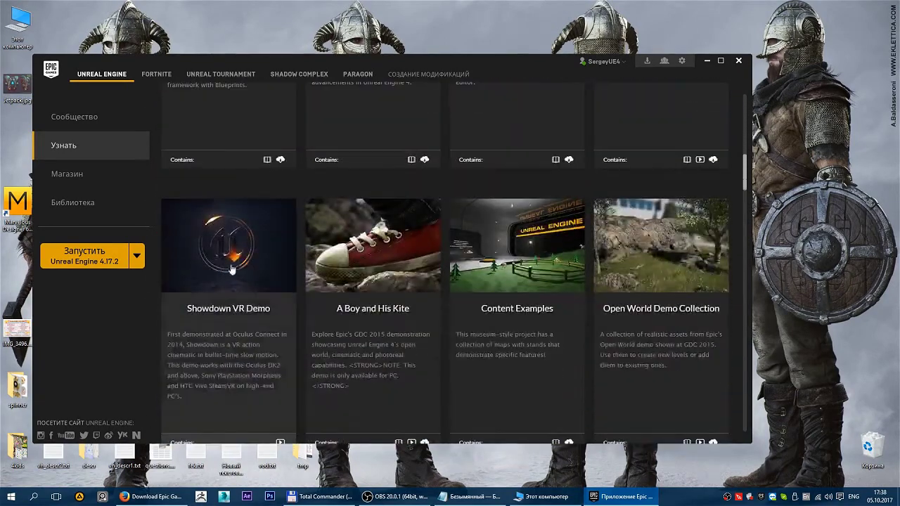
{"action": "scroll", "coordinate": [723, 291], "scroll_direction": "down", "scroll_amount": 2}
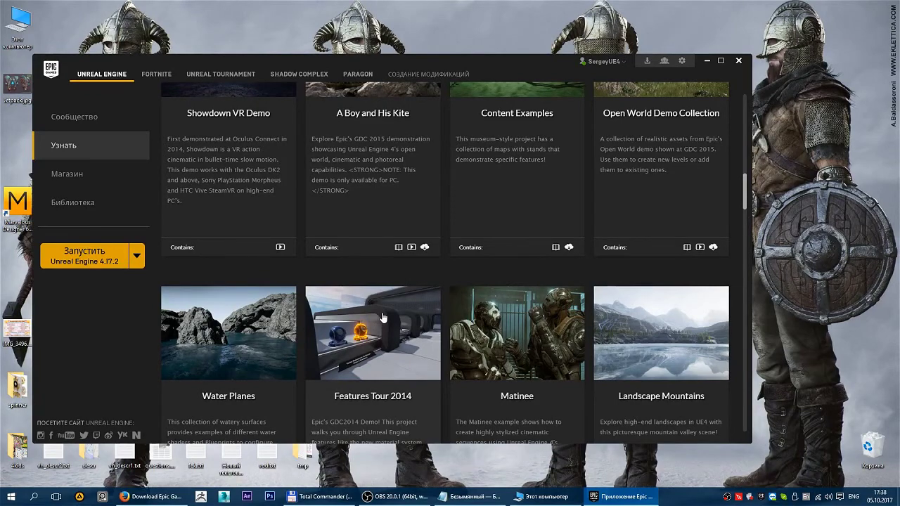
{"action": "scroll", "coordinate": [480, 300], "scroll_direction": "down", "scroll_amount": 1}
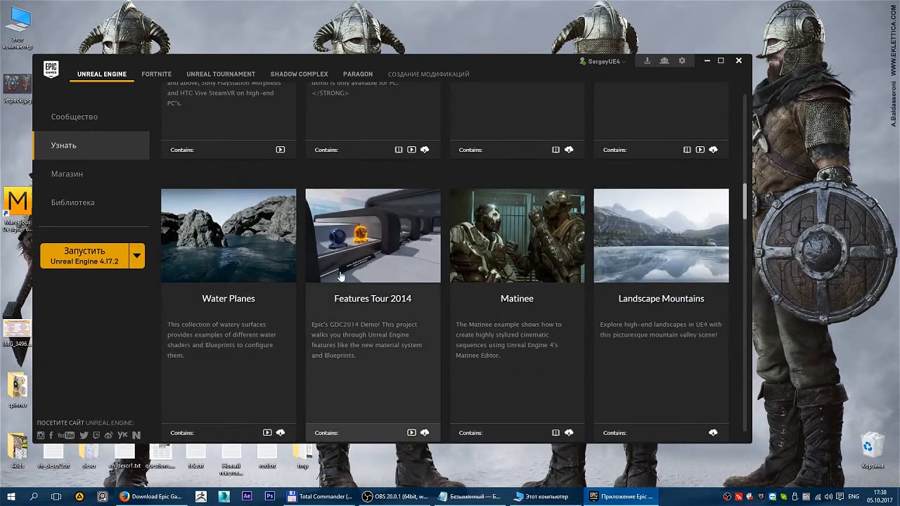
{"action": "scroll", "coordinate": [553, 274], "scroll_direction": "down", "scroll_amount": 3}
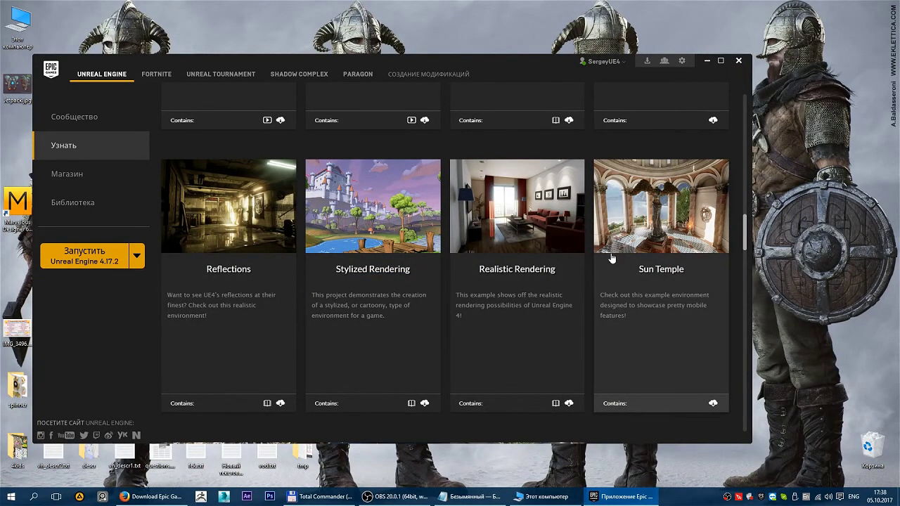
{"action": "scroll", "coordinate": [604, 262], "scroll_direction": "up", "scroll_amount": 1}
{"action": "scroll", "coordinate": [590, 266], "scroll_direction": "up", "scroll_amount": 2}
{"action": "scroll", "coordinate": [569, 271], "scroll_direction": "up", "scroll_amount": 3}
{"action": "scroll", "coordinate": [541, 279], "scroll_direction": "up", "scroll_amount": 2}
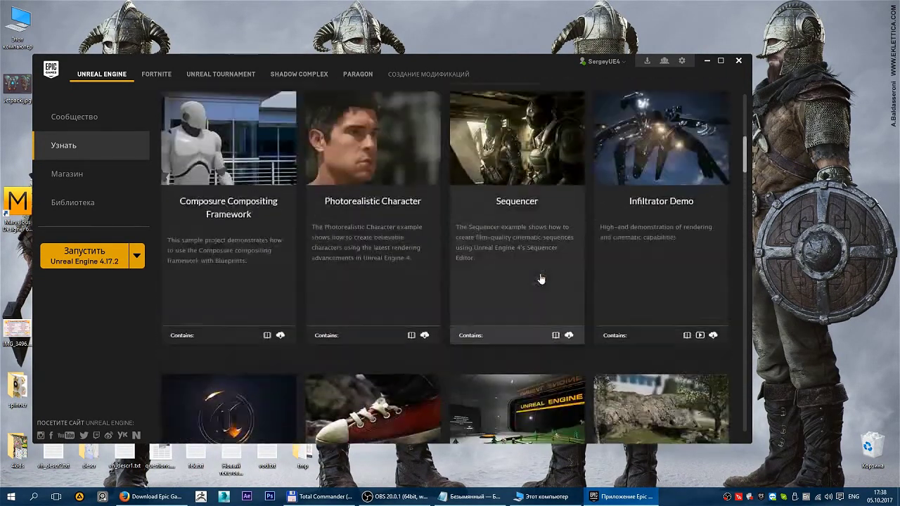
{"action": "scroll", "coordinate": [541, 279], "scroll_direction": "up", "scroll_amount": 3}
{"action": "scroll", "coordinate": [182, 204], "scroll_direction": "up", "scroll_amount": 2}
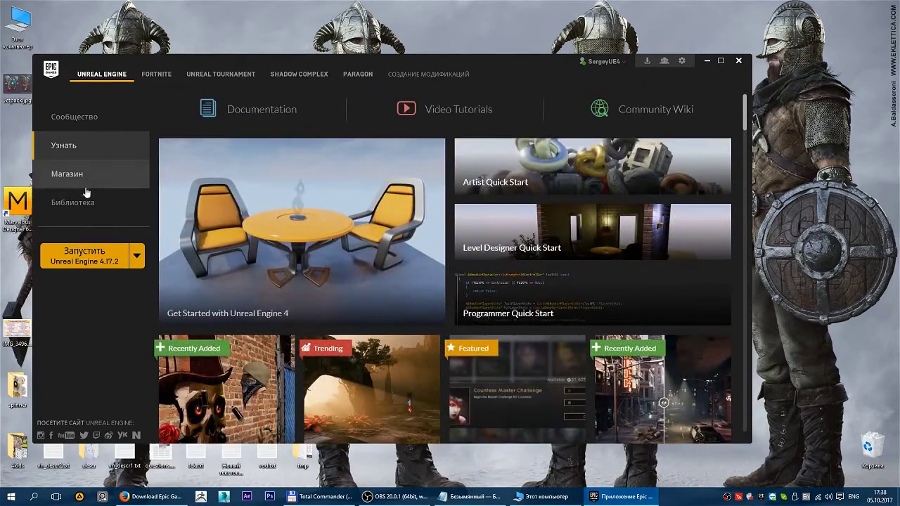
- Browse the Магазин Marketplace page, then go to the Библиотека Library of engines and projects
{"action": "left_click", "coordinate": [86, 180]}
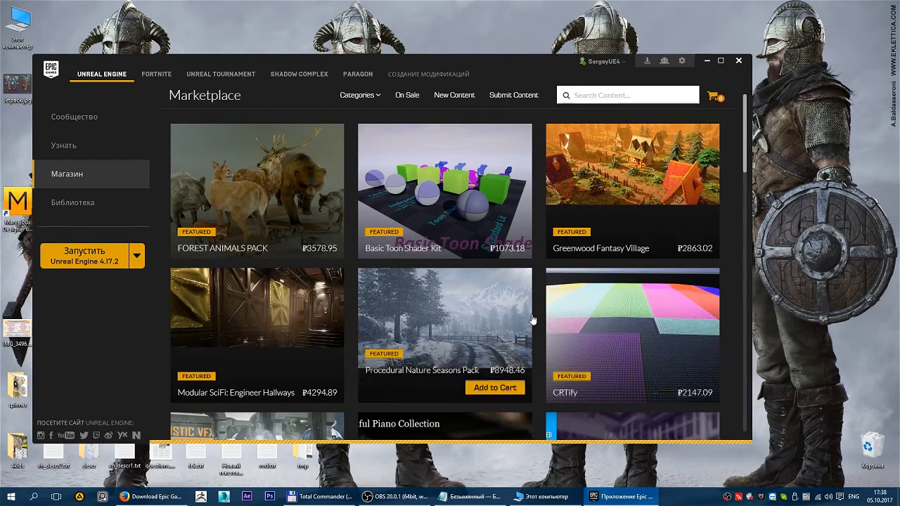
{"action": "scroll", "coordinate": [591, 364], "scroll_direction": "down", "scroll_amount": 3}
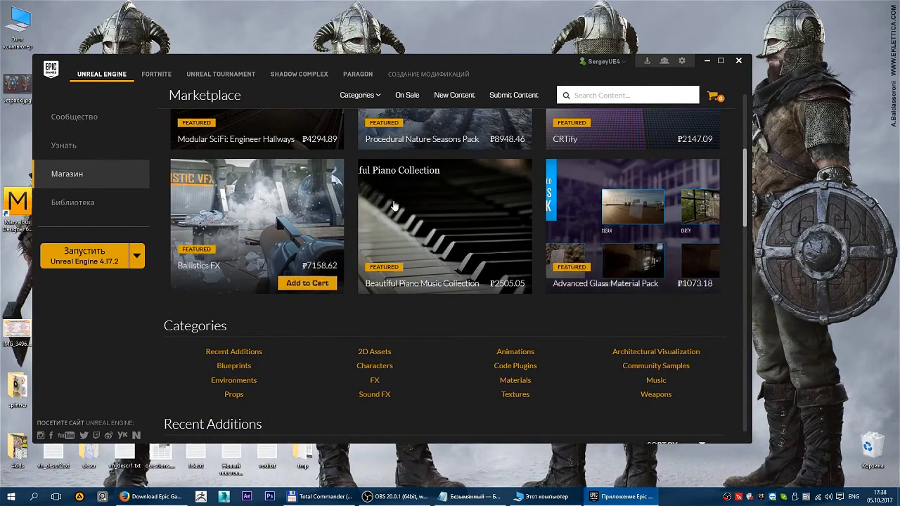
{"action": "scroll", "coordinate": [275, 230], "scroll_direction": "up", "scroll_amount": 3}
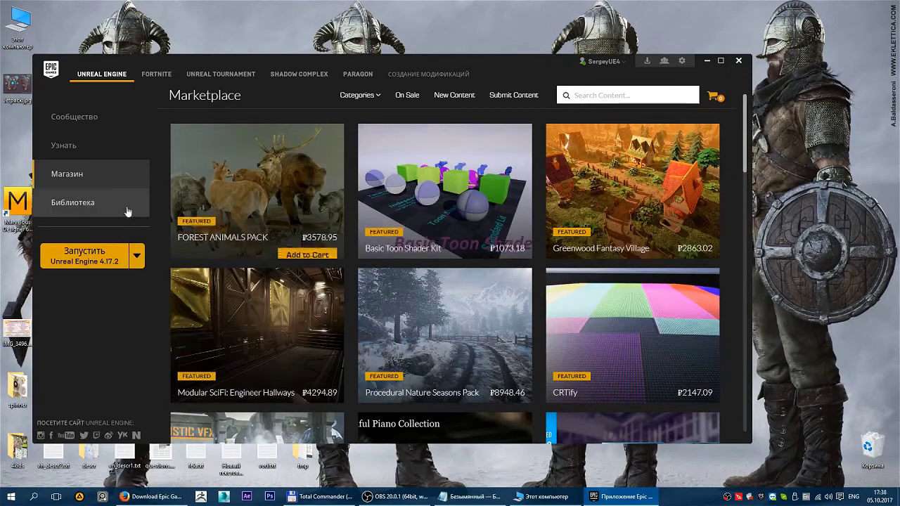
{"action": "left_click", "coordinate": [90, 202]}
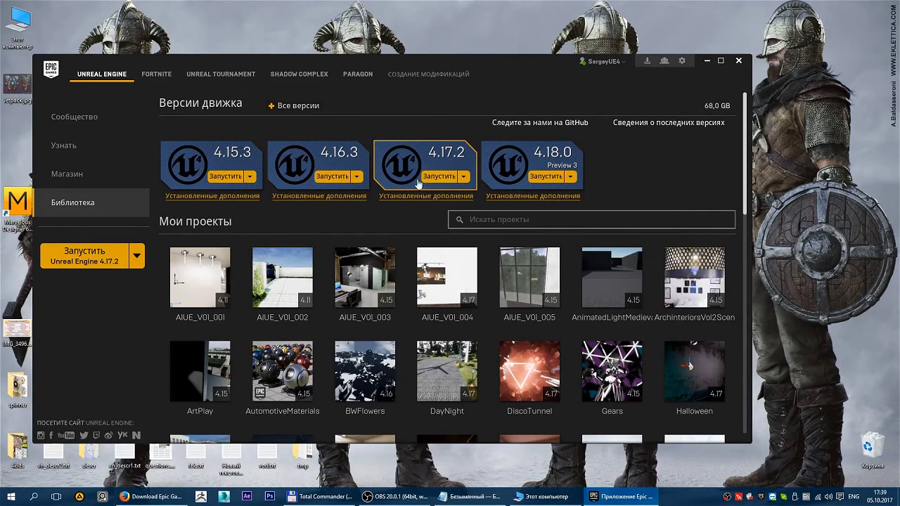
{"action": "left_click", "coordinate": [307, 107]}
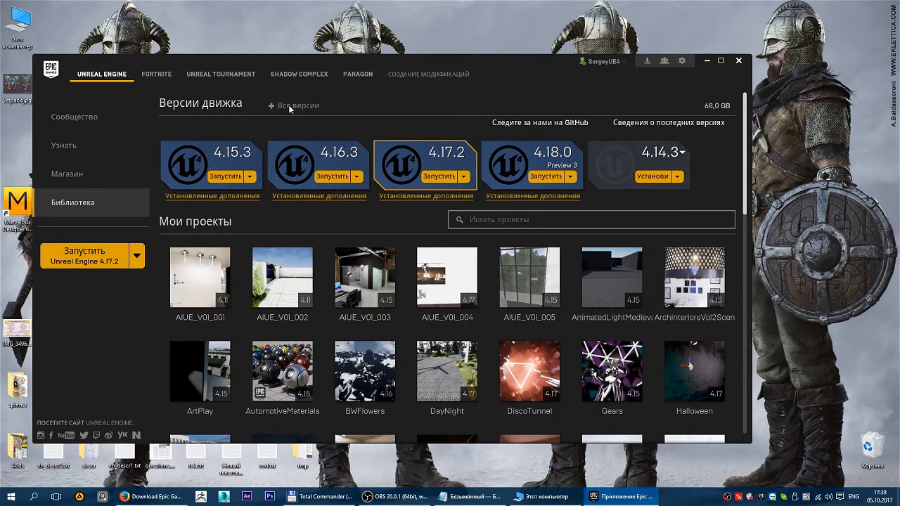
{"action": "left_click", "coordinate": [681, 152]}
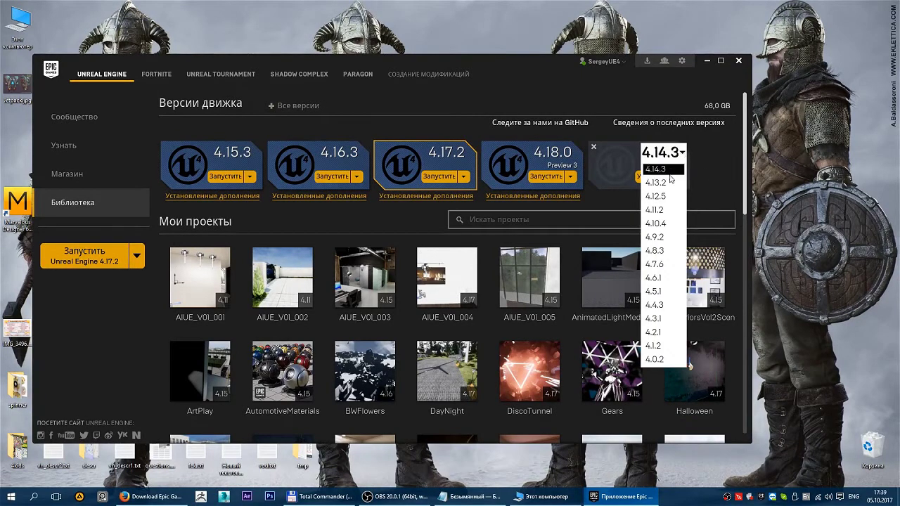
{"action": "left_click", "coordinate": [681, 155]}
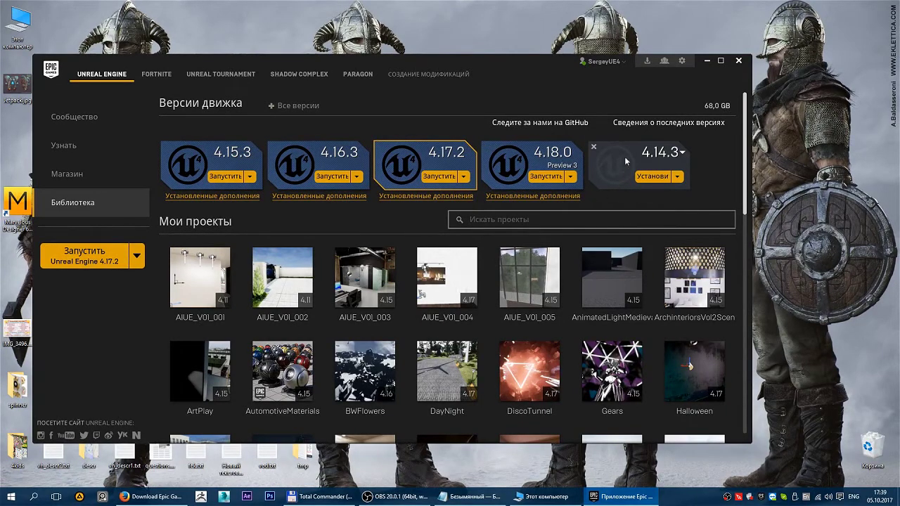
{"action": "left_click", "coordinate": [593, 146]}
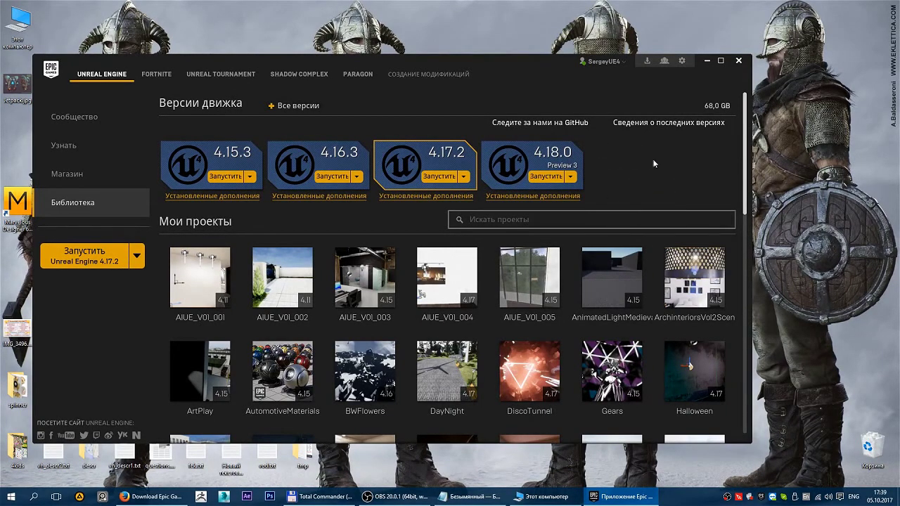
- Set Unreal Engine 4.17.2 as the launch version in the Library's version list
{"action": "scroll", "coordinate": [591, 239], "scroll_direction": "down", "scroll_amount": 2}
{"action": "scroll", "coordinate": [586, 274], "scroll_direction": "up", "scroll_amount": 2}
{"action": "scroll", "coordinate": [611, 281], "scroll_direction": "down", "scroll_amount": 2}
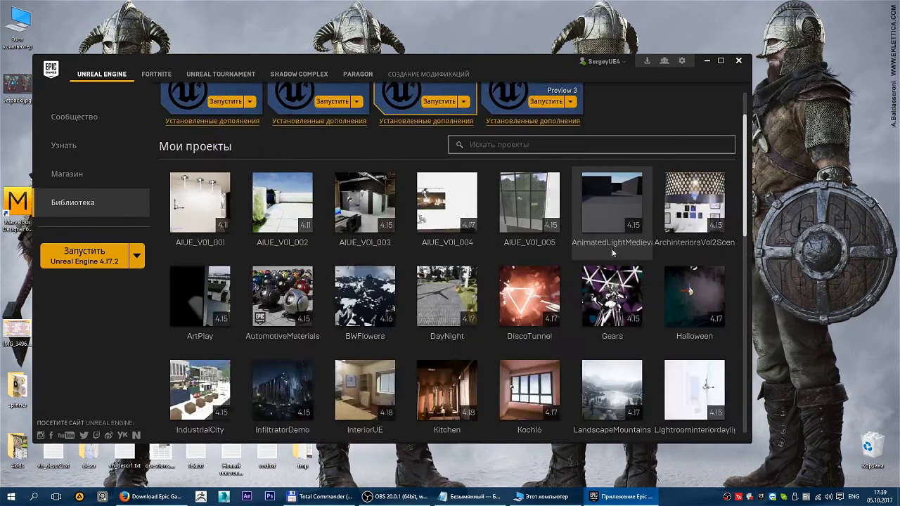
{"action": "scroll", "coordinate": [618, 281], "scroll_direction": "up", "scroll_amount": 2}
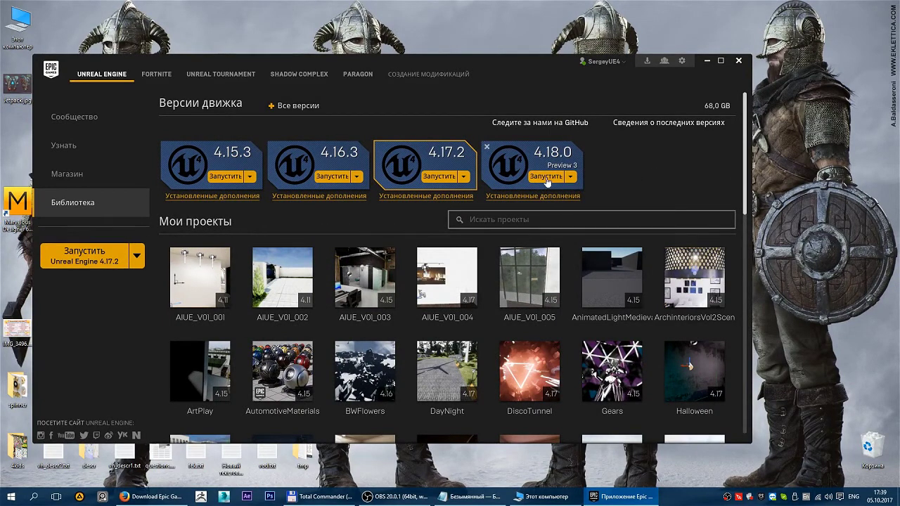
{"action": "left_click", "coordinate": [137, 261]}
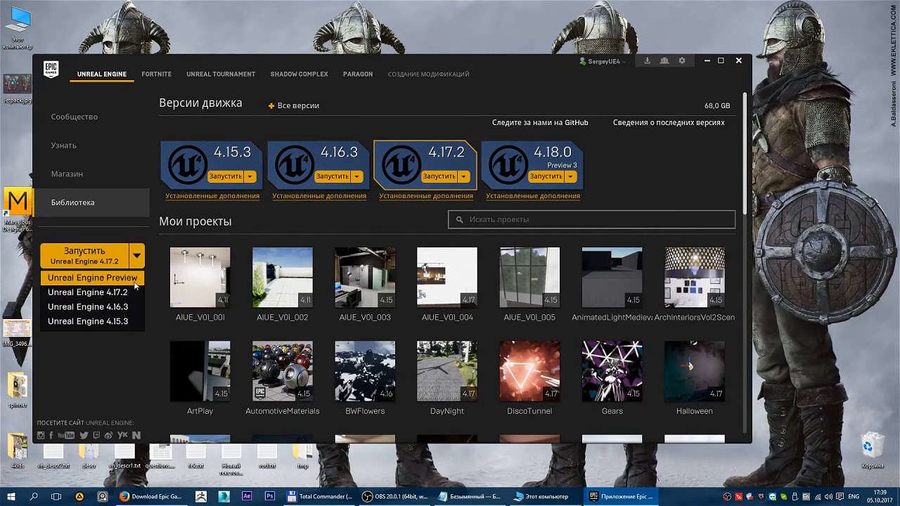
{"action": "left_click", "coordinate": [134, 280]}
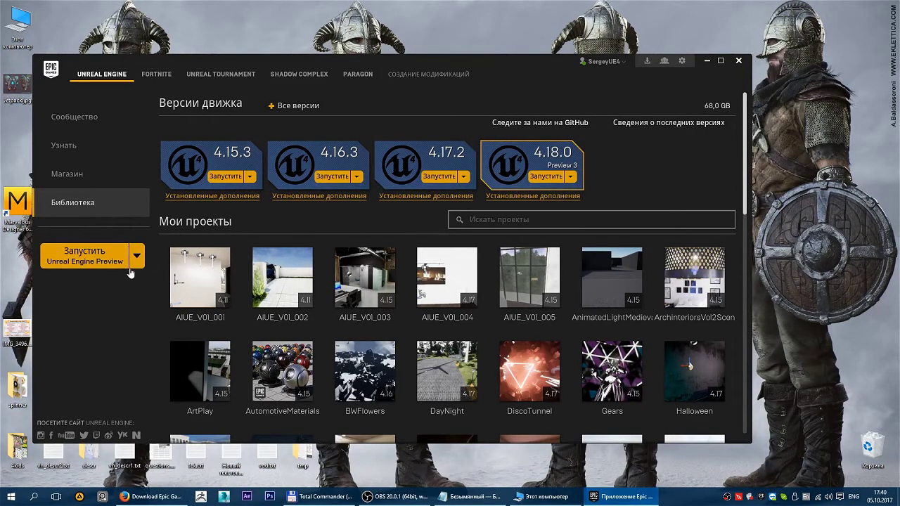
{"action": "left_click", "coordinate": [131, 267]}
{"action": "left_click", "coordinate": [125, 292]}
{"action": "left_click", "coordinate": [137, 267]}
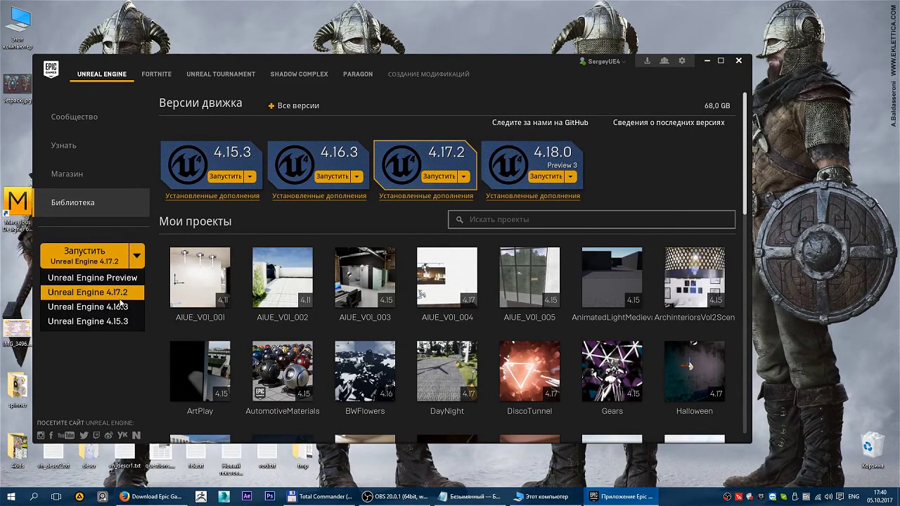
{"action": "left_click", "coordinate": [137, 267]}
{"action": "left_click", "coordinate": [123, 293]}
- Scroll down through My Projects and back up to the Engine Versions section
{"action": "scroll", "coordinate": [597, 295], "scroll_direction": "down", "scroll_amount": 3}
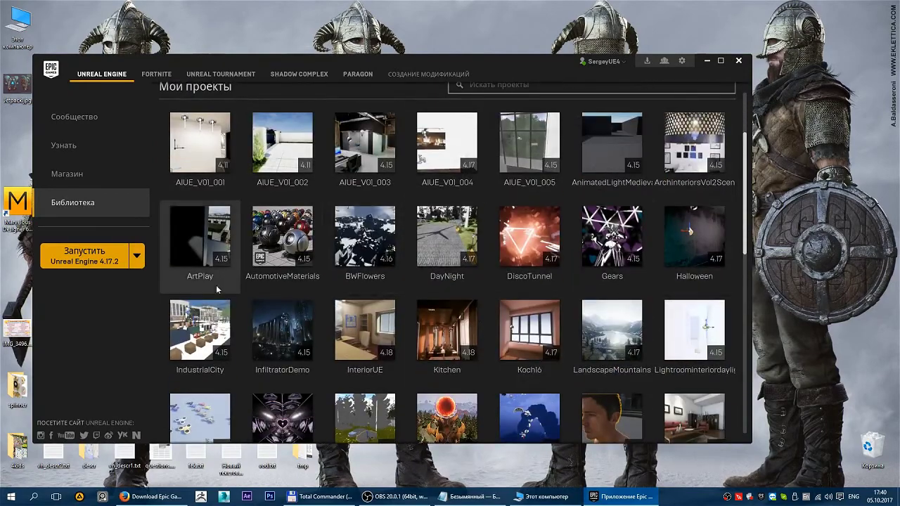
{"action": "scroll", "coordinate": [633, 295], "scroll_direction": "down", "scroll_amount": 3}
{"action": "scroll", "coordinate": [655, 323], "scroll_direction": "down", "scroll_amount": 3}
{"action": "scroll", "coordinate": [656, 323], "scroll_direction": "down", "scroll_amount": 2}
{"action": "scroll", "coordinate": [598, 336], "scroll_direction": "up", "scroll_amount": 2}
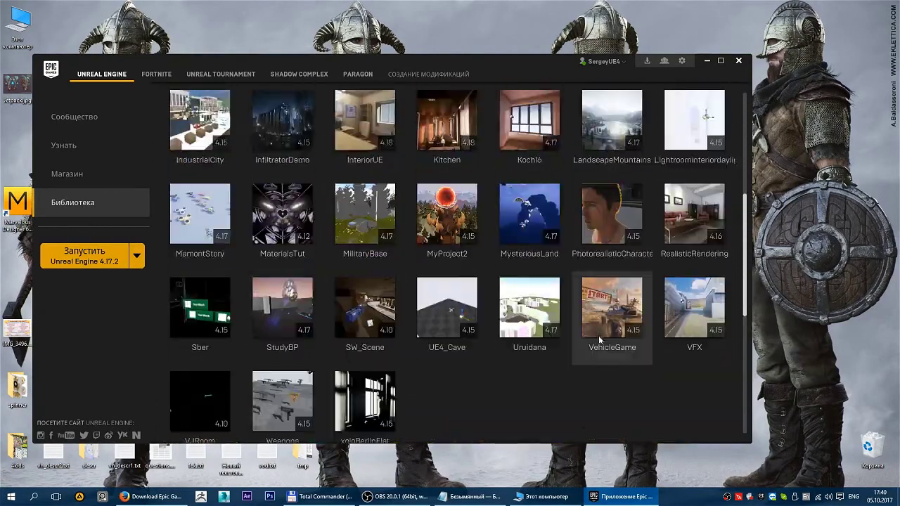
{"action": "scroll", "coordinate": [598, 336], "scroll_direction": "up", "scroll_amount": 5}
{"action": "scroll", "coordinate": [599, 338], "scroll_direction": "up", "scroll_amount": 3}
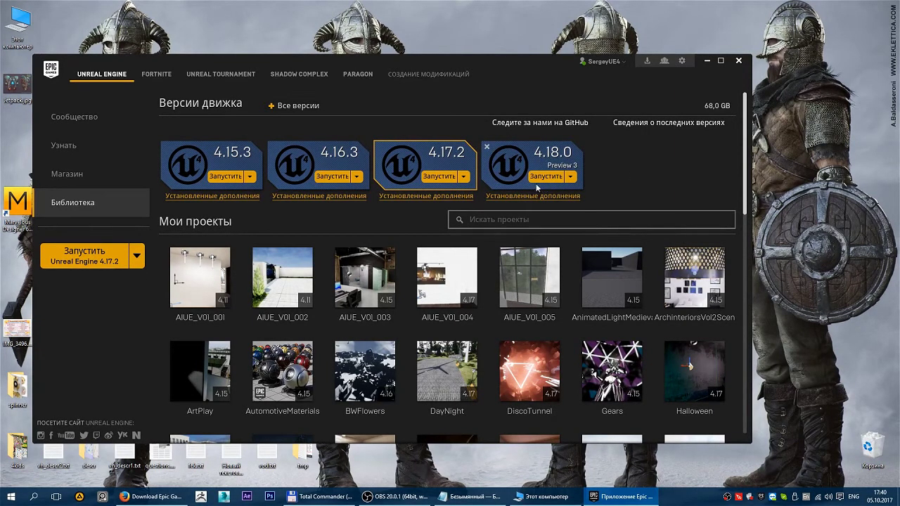
- Launch engine 4.18.0 and reposition the Unreal Project Browser window
{"action": "left_click", "coordinate": [546, 177]}
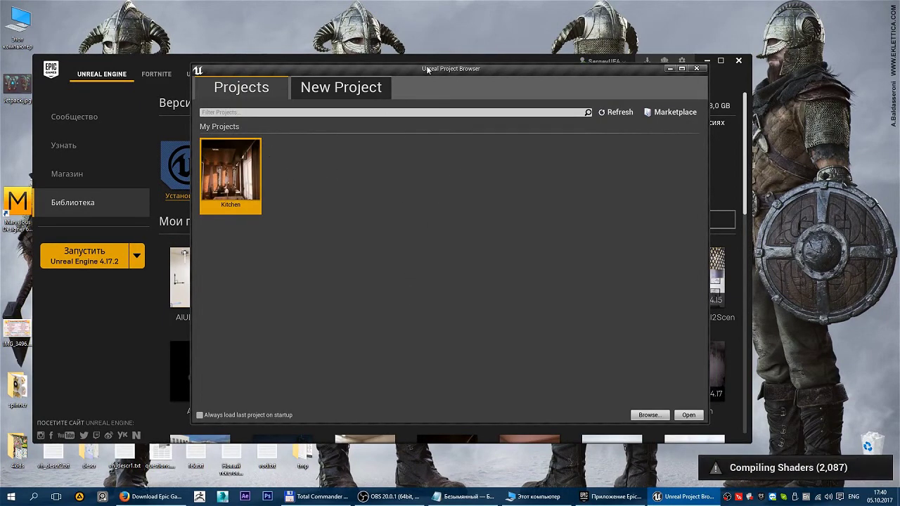
{"action": "left_click_drag", "start_coordinate": [426, 68], "coordinate": [576, 37]}
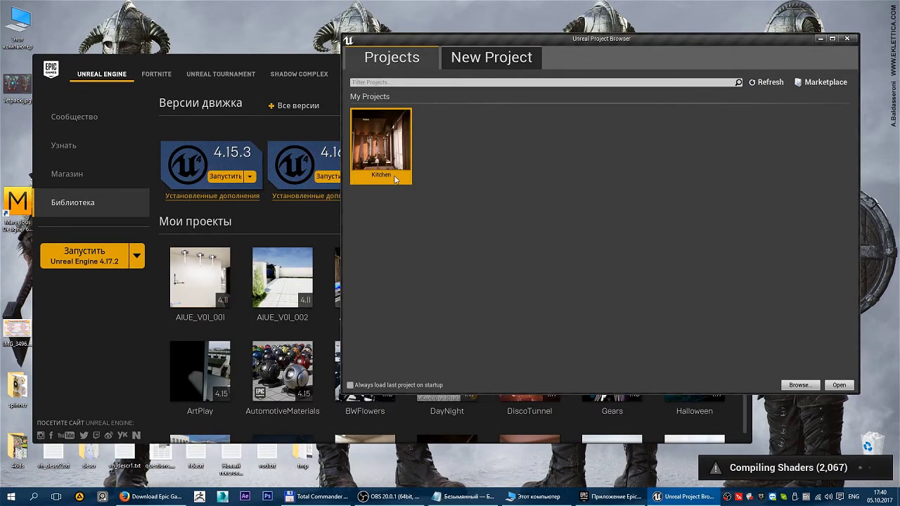
{"action": "mouse_move", "coordinate": [407, 162]}
{"action": "mouse_move", "coordinate": [588, 51]}
{"action": "left_mouse_down"}
{"action": "mouse_move", "coordinate": [480, 219]}
{"action": "mouse_move", "coordinate": [578, 104]}
{"action": "left_mouse_up"}
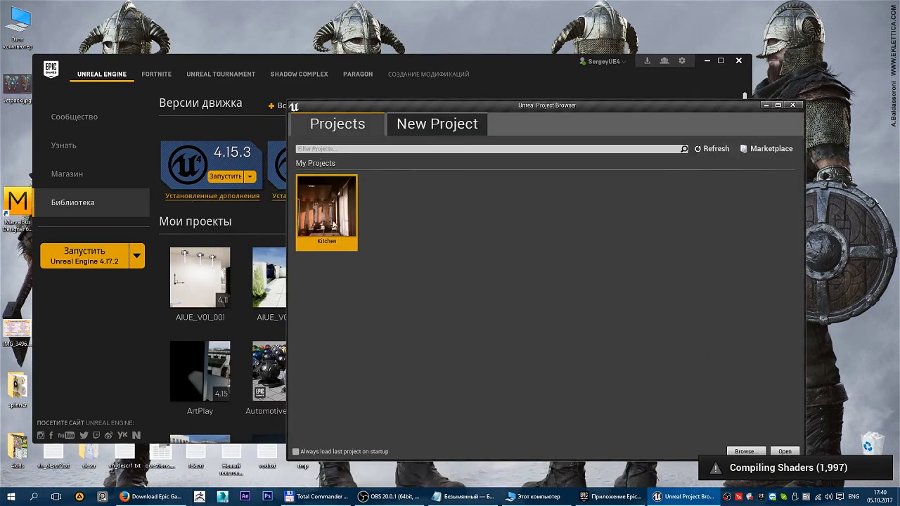
- Open New Project and preview Blueprint templates, from First Person to 2D Side Scroller
{"action": "mouse_move", "coordinate": [339, 195]}
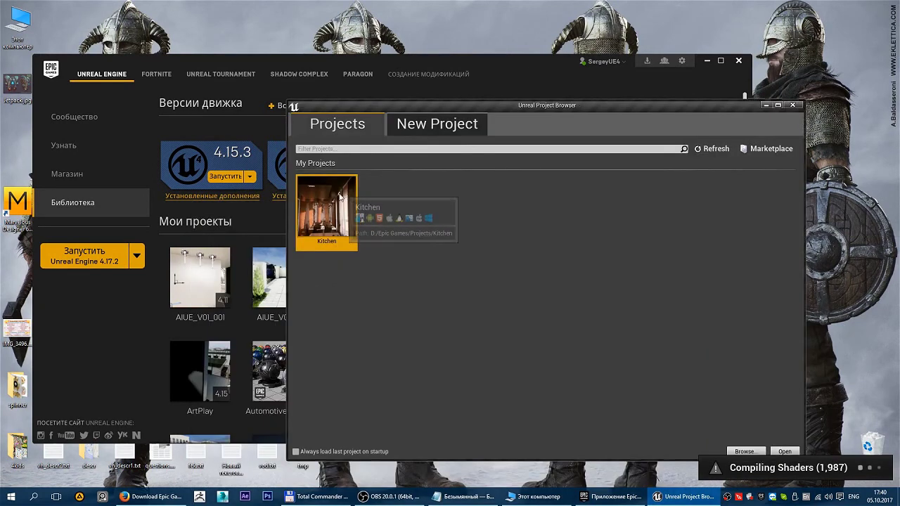
{"action": "left_click", "coordinate": [439, 129]}
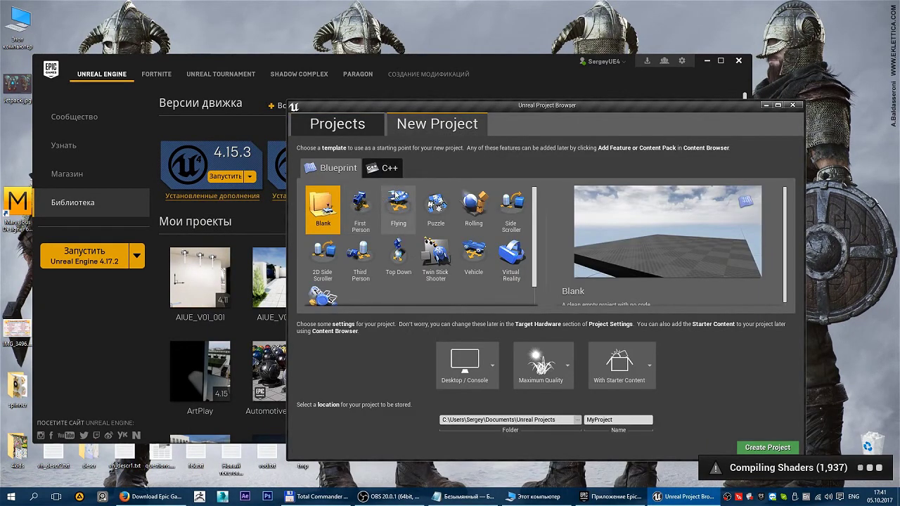
{"action": "left_click", "coordinate": [361, 208]}
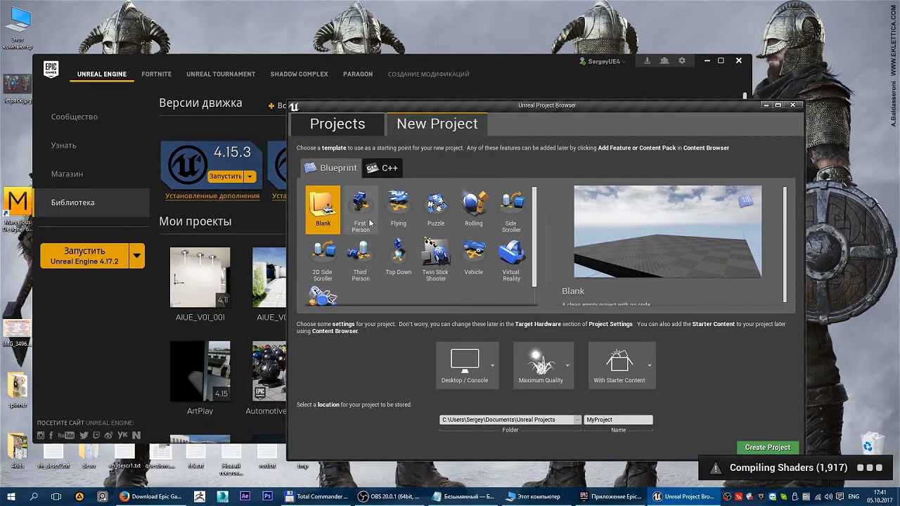
{"action": "left_click", "coordinate": [404, 205]}
{"action": "left_click", "coordinate": [437, 206]}
{"action": "left_click", "coordinate": [511, 254]}
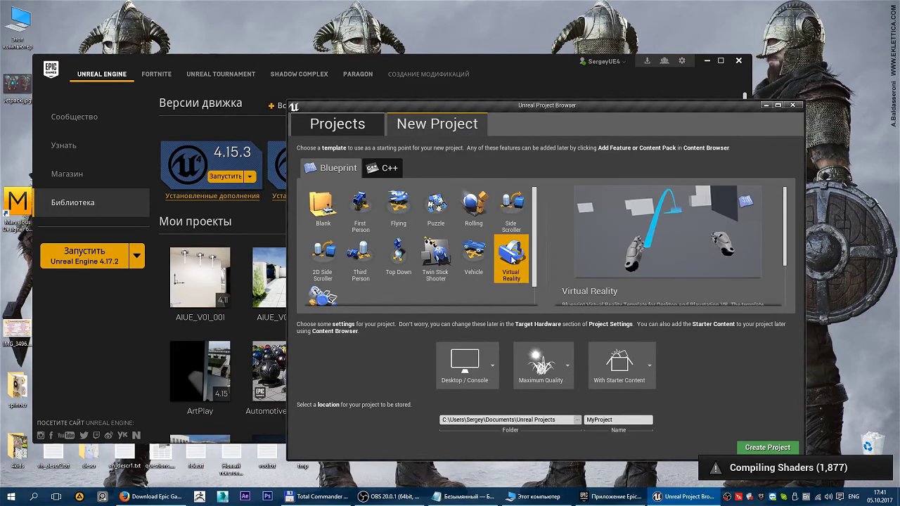
{"action": "left_click", "coordinate": [436, 256]}
{"action": "left_click", "coordinate": [398, 256]}
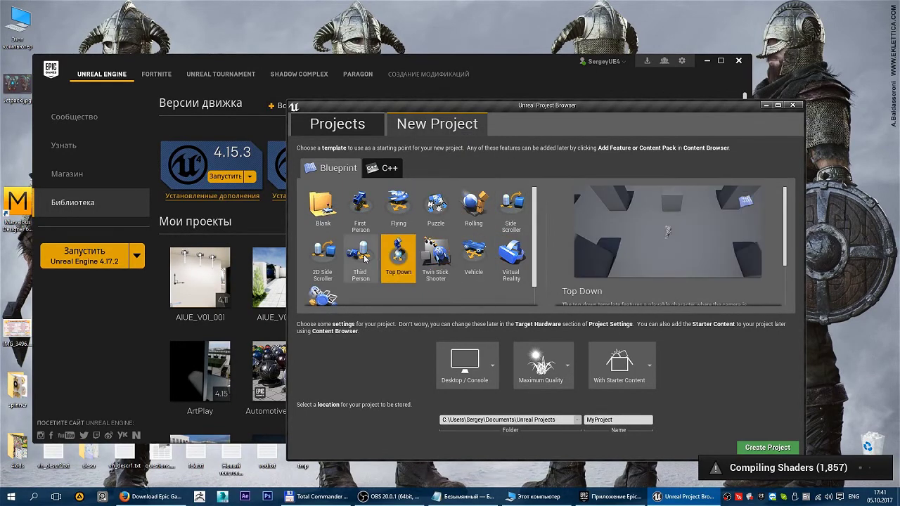
{"action": "left_click", "coordinate": [361, 256]}
{"action": "left_click", "coordinate": [323, 256]}
- Select the Blank Blueprint template and highlight the current Folder path
{"action": "left_click", "coordinate": [360, 257]}
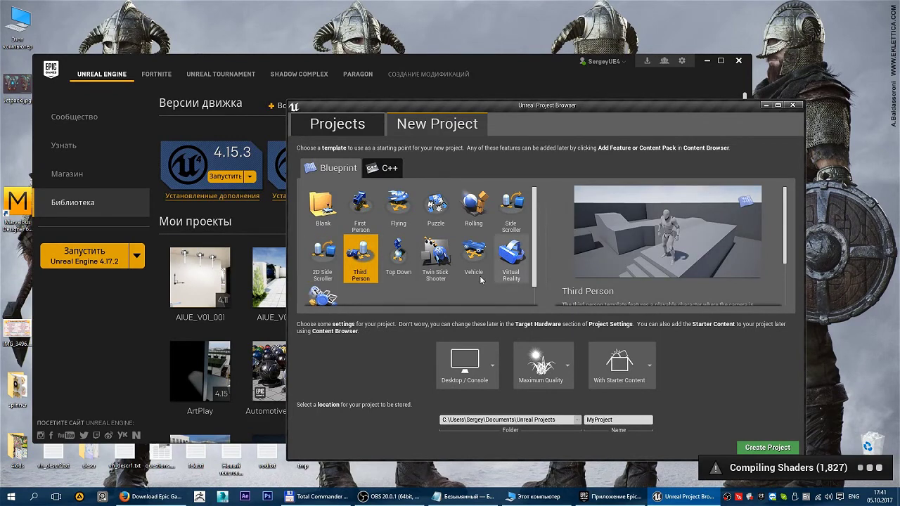
{"action": "left_click", "coordinate": [360, 210]}
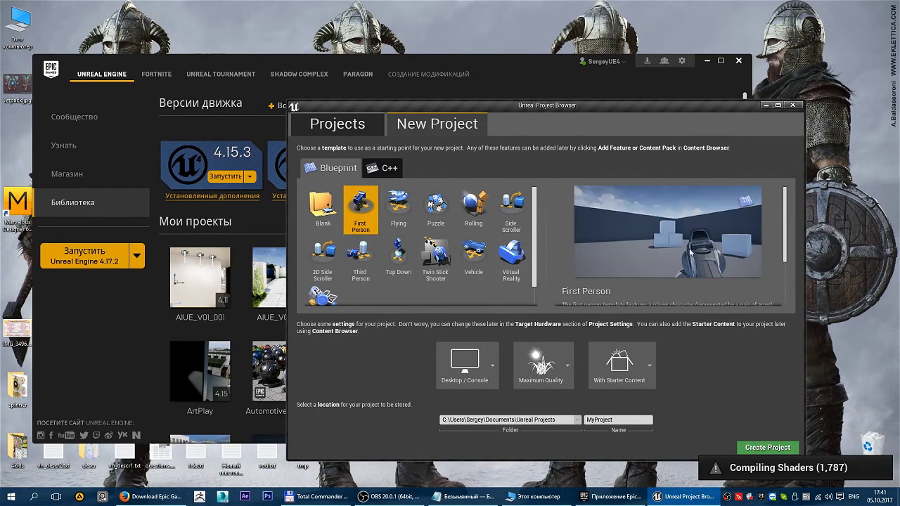
{"action": "left_click", "coordinate": [324, 207]}
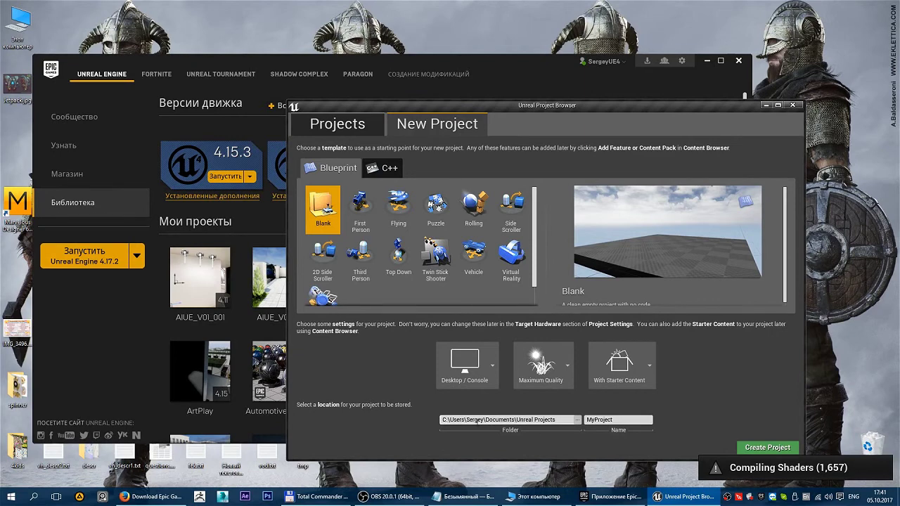
{"action": "left_click_drag", "start_coordinate": [443, 420], "coordinate": [575, 425]}
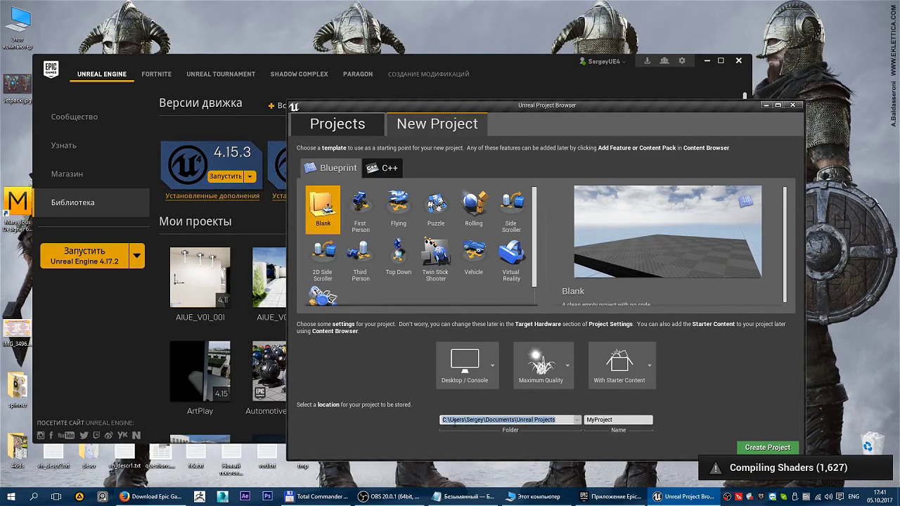
- Browse to D:\Epic Games\Projects and select it as the project folder
{"action": "left_click", "coordinate": [577, 420]}
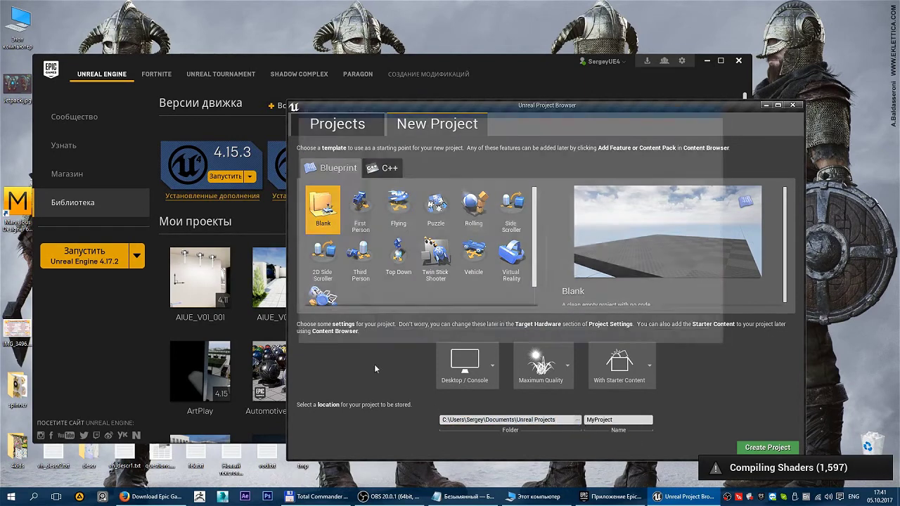
{"action": "scroll", "coordinate": [344, 239], "scroll_direction": "down", "scroll_amount": 2}
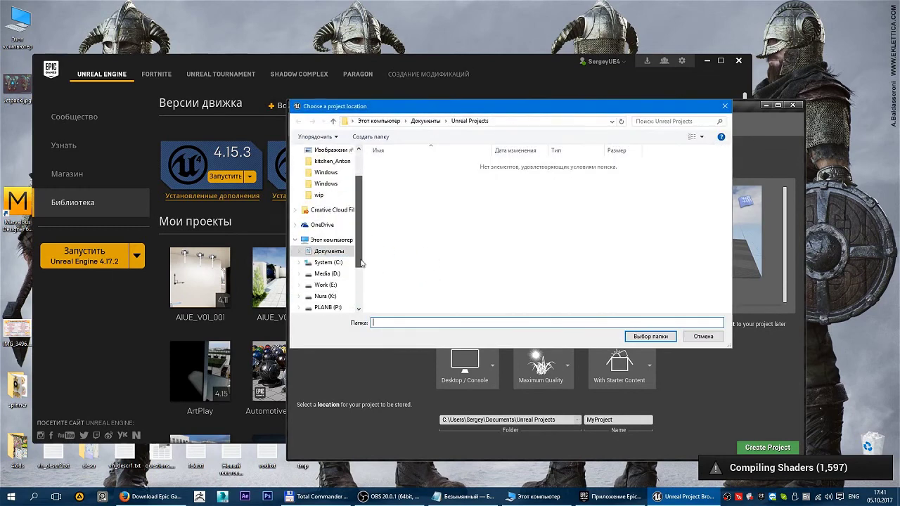
{"action": "left_click", "coordinate": [326, 274]}
{"action": "scroll", "coordinate": [326, 253], "scroll_direction": "down", "scroll_amount": 2}
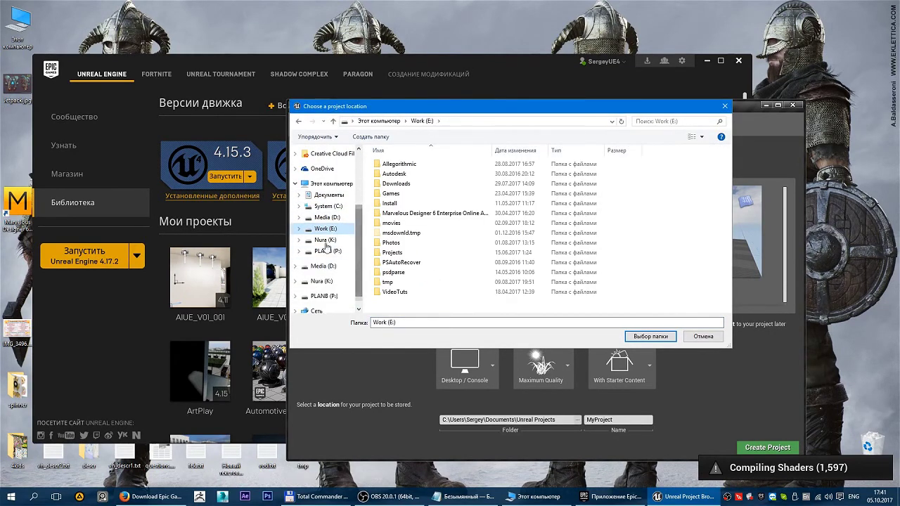
{"action": "left_click", "coordinate": [299, 217]}
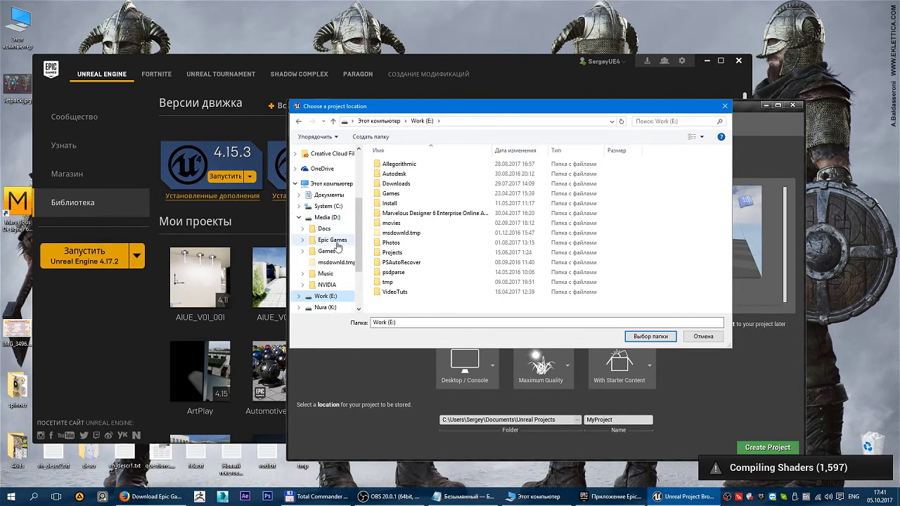
{"action": "left_click", "coordinate": [303, 239]}
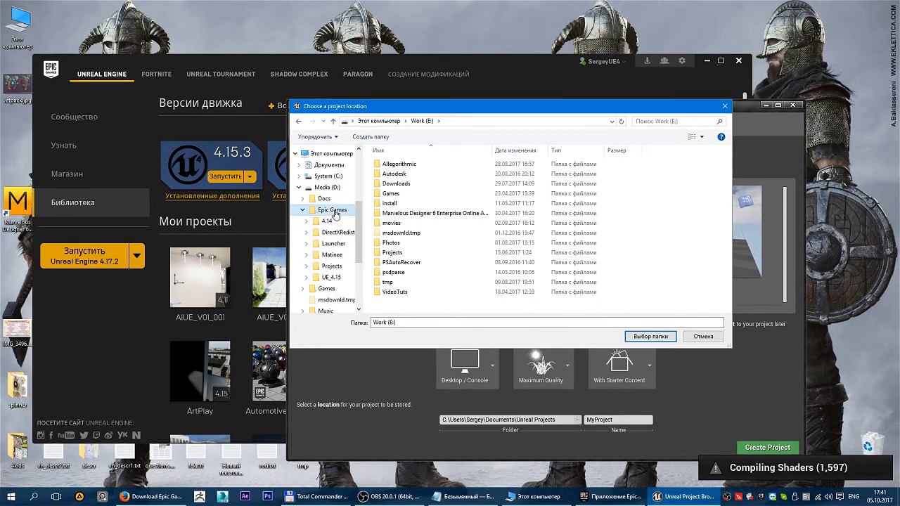
{"action": "left_click", "coordinate": [332, 210]}
{"action": "left_click", "coordinate": [331, 266]}
{"action": "scroll", "coordinate": [568, 242], "scroll_direction": "down", "scroll_amount": 3}
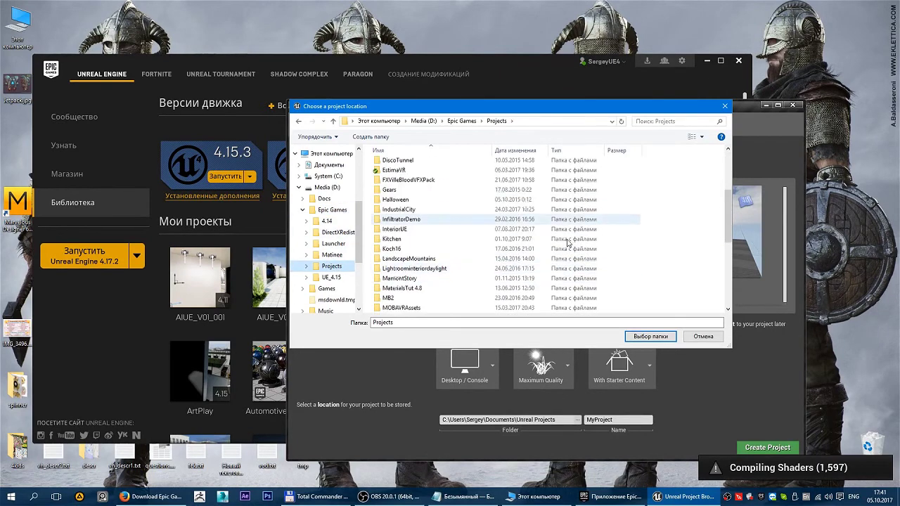
{"action": "scroll", "coordinate": [568, 243], "scroll_direction": "down", "scroll_amount": 4}
{"action": "left_click_drag", "start_coordinate": [426, 322], "coordinate": [284, 320]}
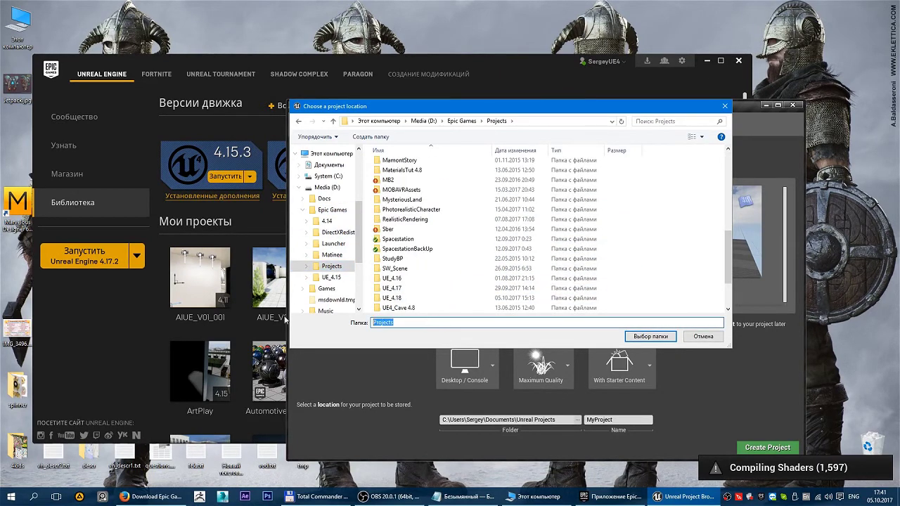
{"action": "left_click", "coordinate": [662, 339]}
{"action": "key", "text": "Tab"}
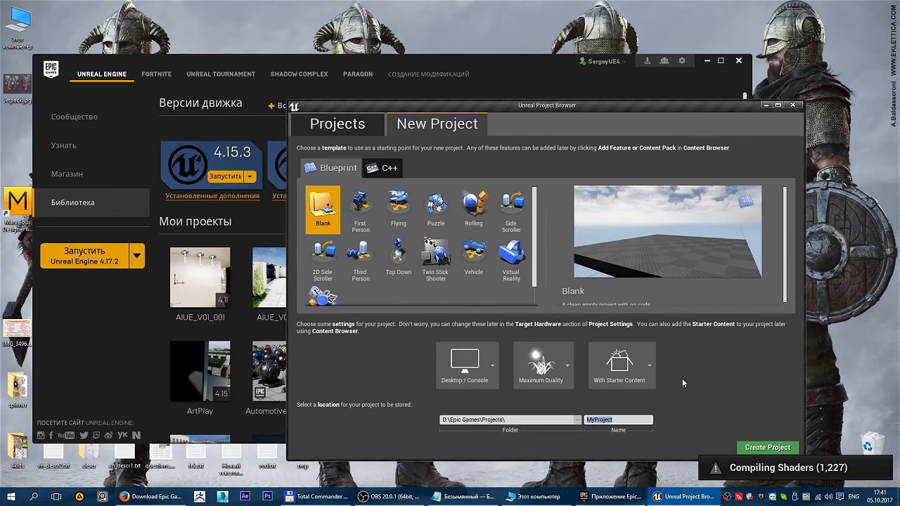
- Enter TestProject as the project name and create the Blank project
{"action": "type", "text": "Test"}
{"action": "type", "text": "Project"}
{"action": "key", "text": "ctrl+a"}
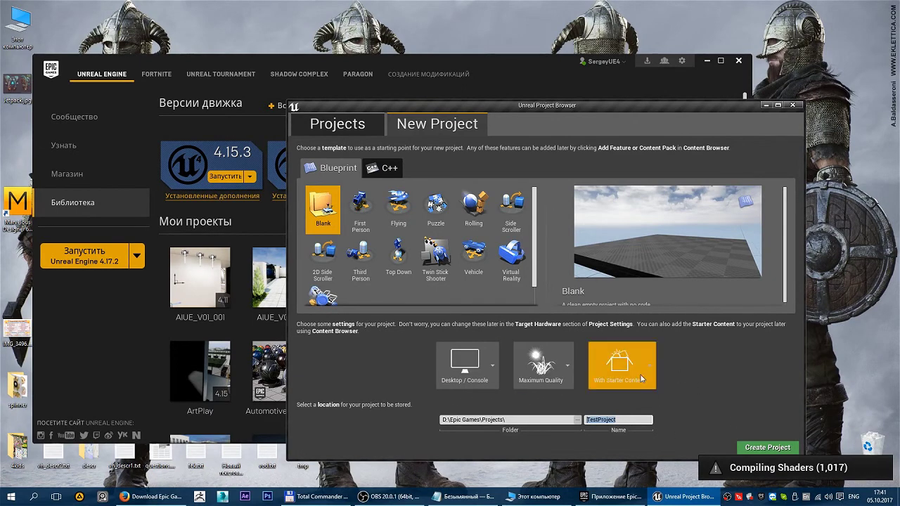
{"action": "left_click", "coordinate": [767, 447]}
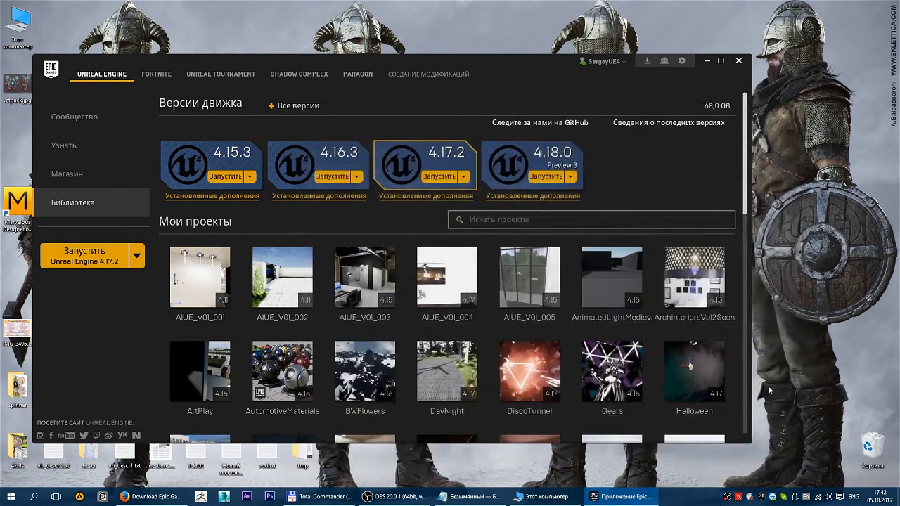
- Minimize the Epic Games Launcher and close the This PC Explorer window
{"action": "left_click", "coordinate": [707, 62]}
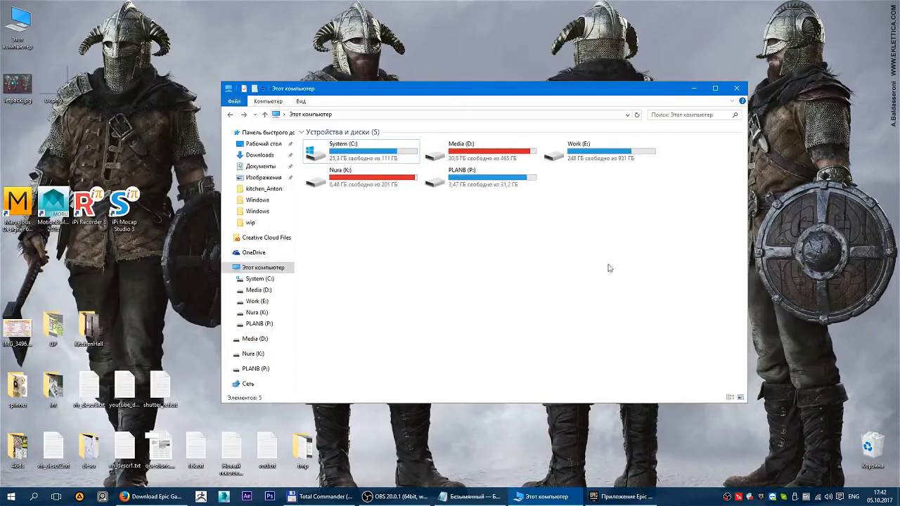
{"action": "left_click", "coordinate": [736, 88]}
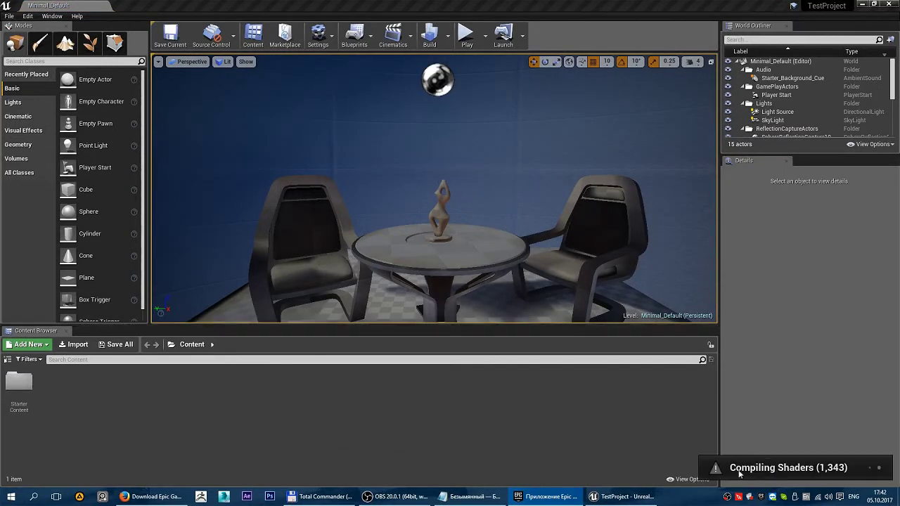
- Move the viewport camera closer to the chairs and table in Minimal_Default
{"action": "scroll", "coordinate": [371, 175], "scroll_direction": "down", "scroll_amount": 5}
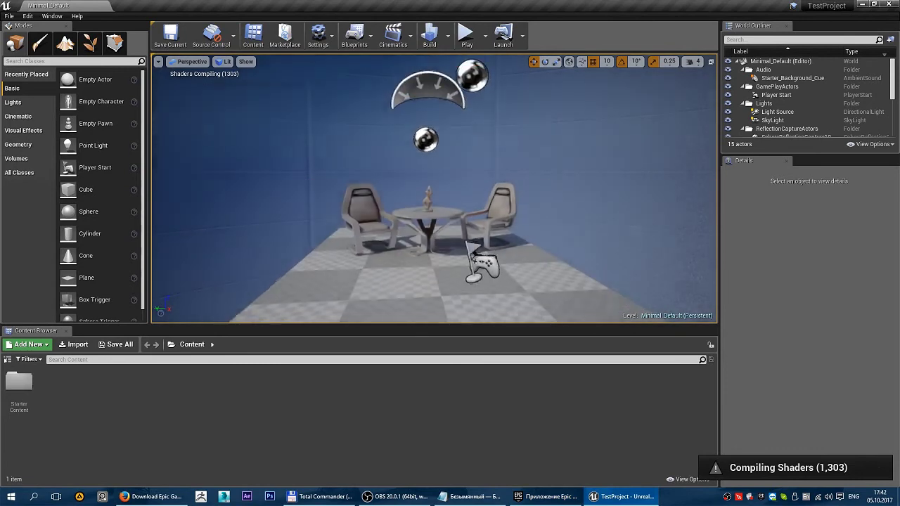
{"action": "scroll", "coordinate": [370, 175], "scroll_direction": "up", "scroll_amount": 2}
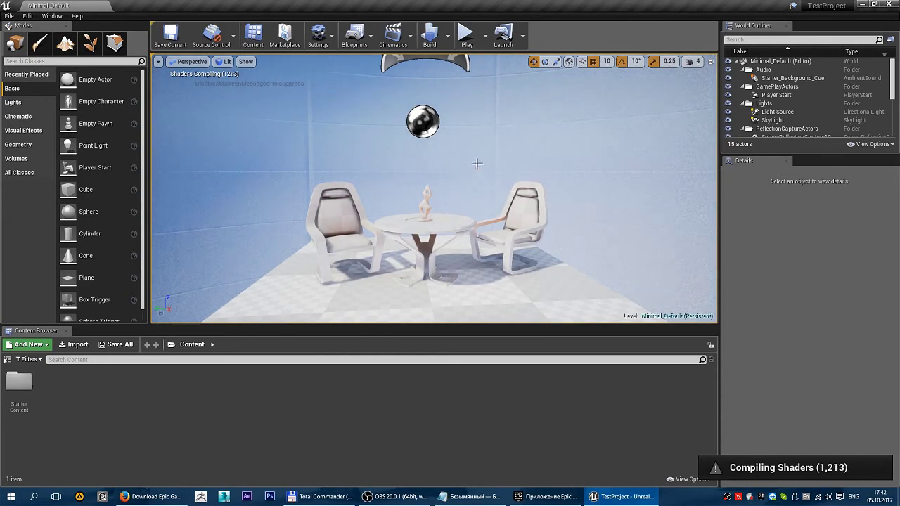
{"action": "mouse_move", "coordinate": [460, 223]}
{"action": "left_mouse_down"}
{"action": "mouse_move", "coordinate": [460, 204]}
{"action": "mouse_move", "coordinate": [412, 263]}
{"action": "left_mouse_up"}
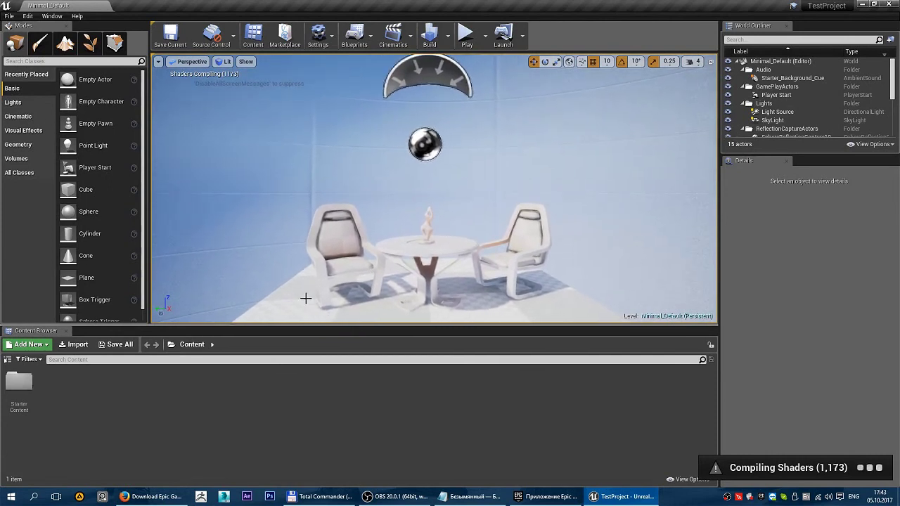